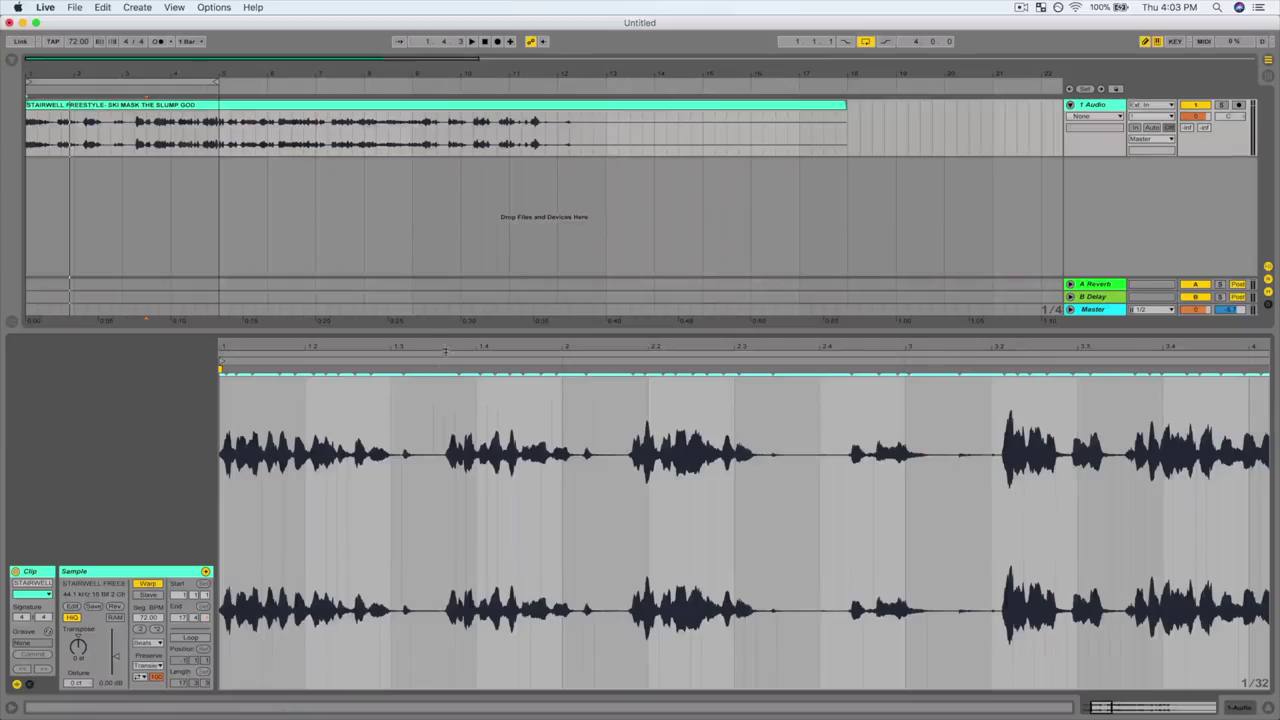
Toggle warping on the STAIRWELL FREESTYLE vocal clip and select its first section in the arrangement.
drag(446, 351, 321, 348)
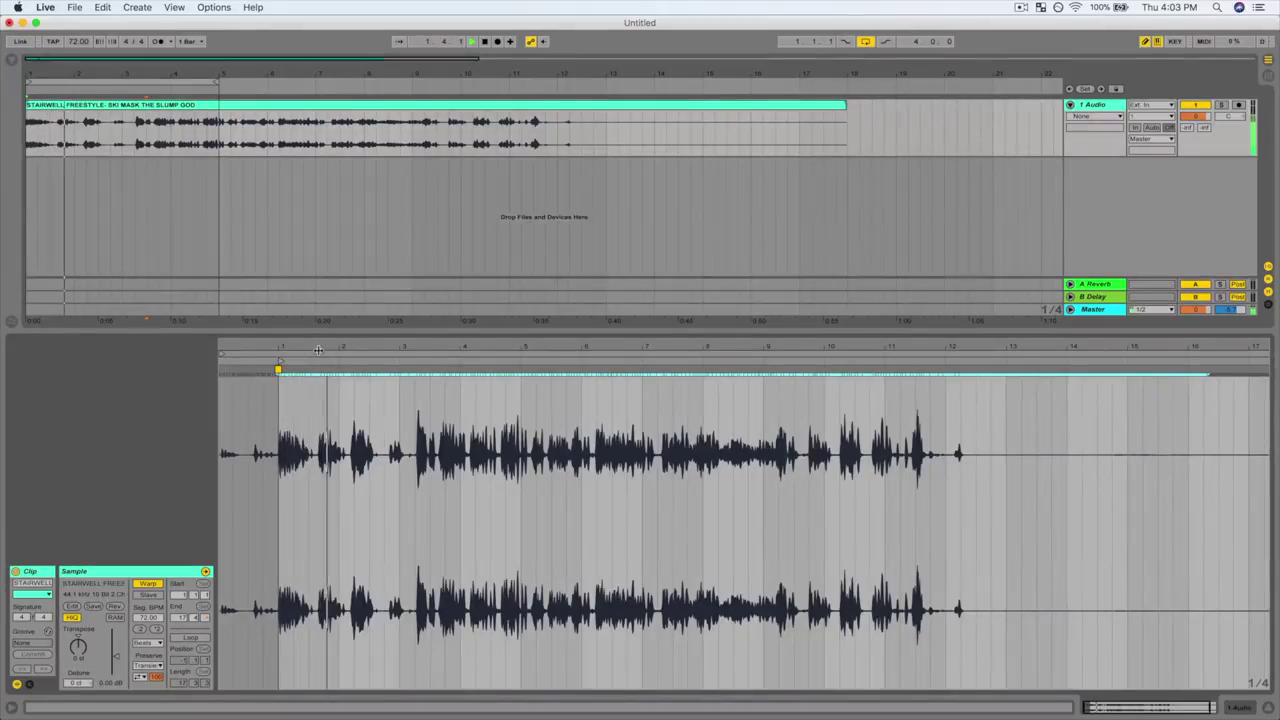
click(152, 584)
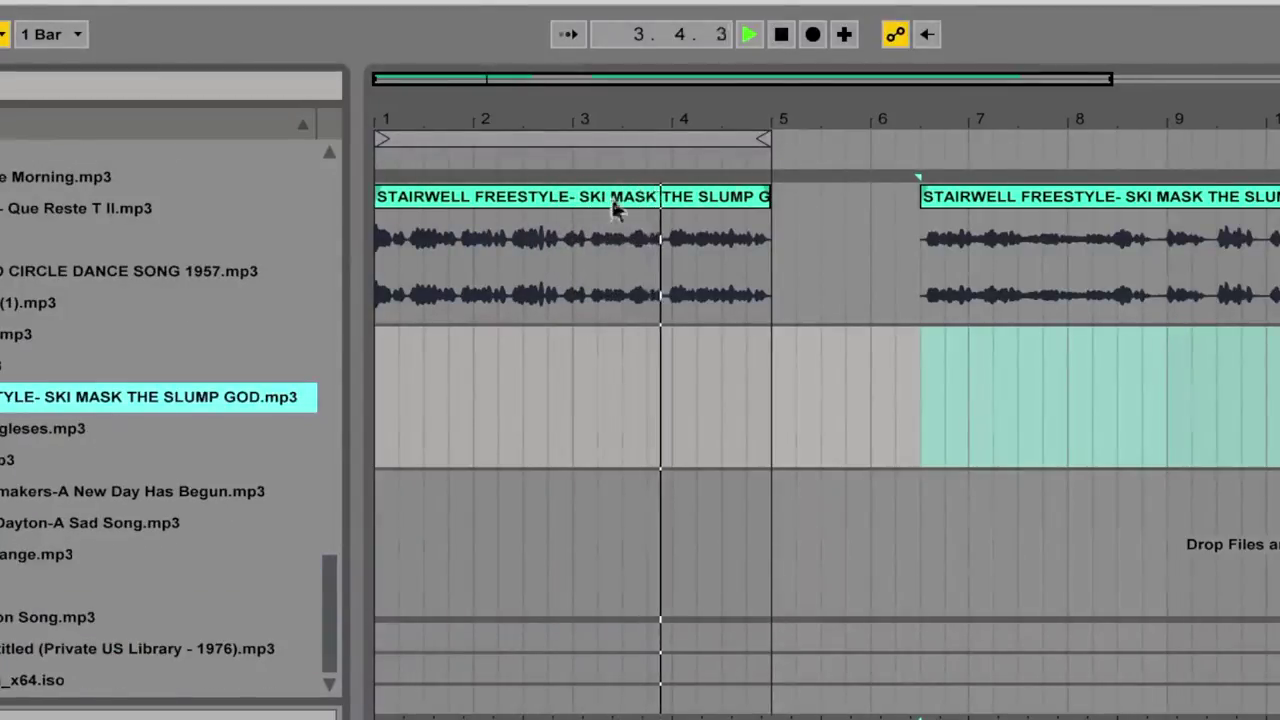
click(708, 197)
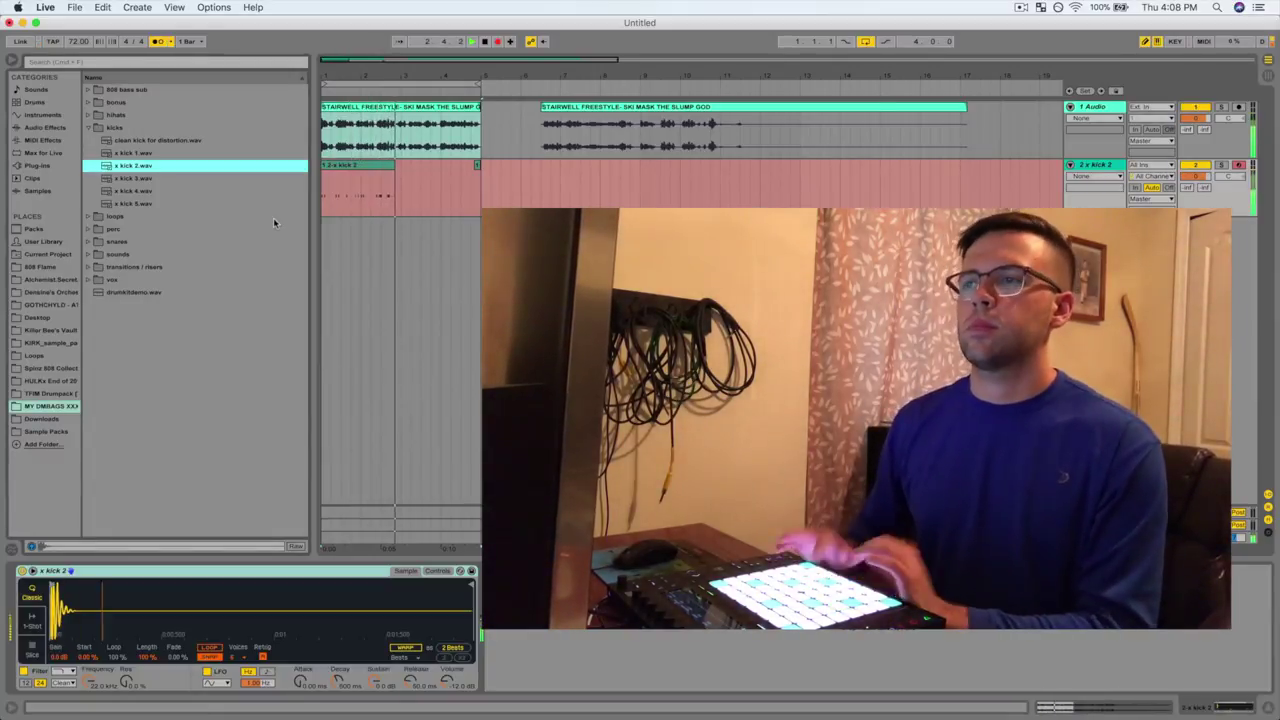
Finish recording the x kick 2 pattern, trim the clip to two bars and duplicate it to fill four bars.
key(space)
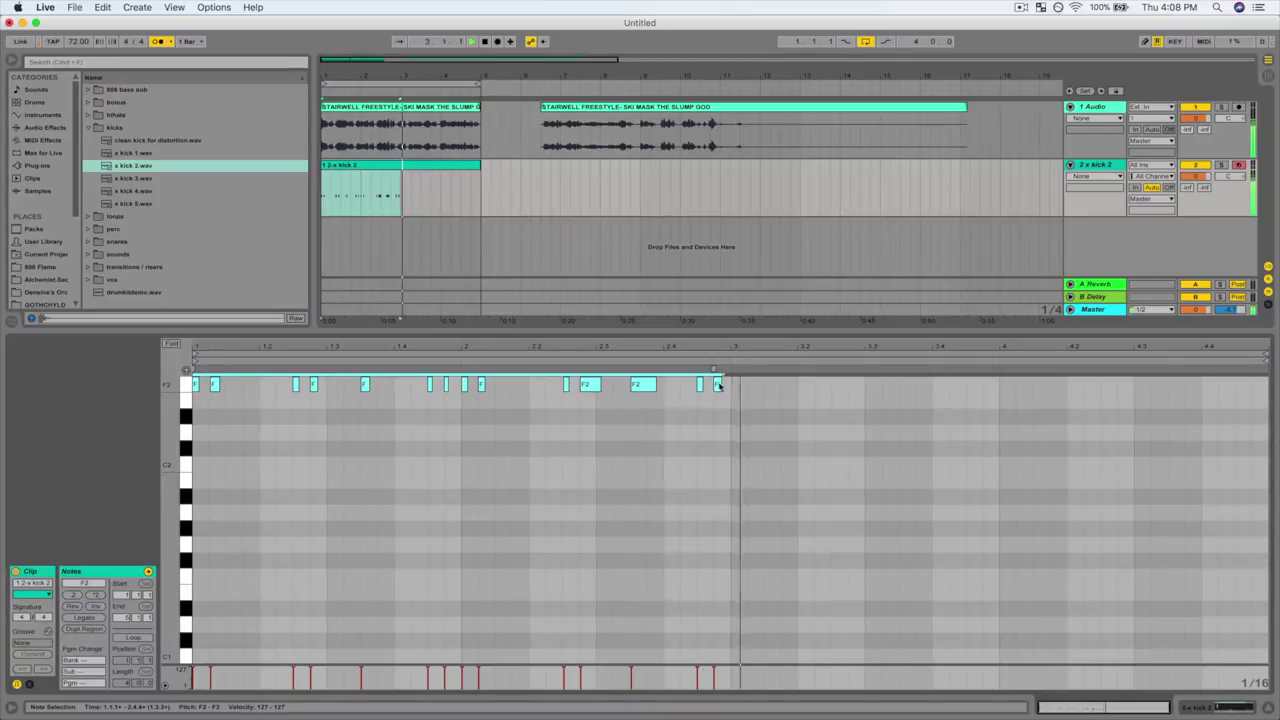
drag(481, 168, 401, 168)
key(super+d)
key(space)
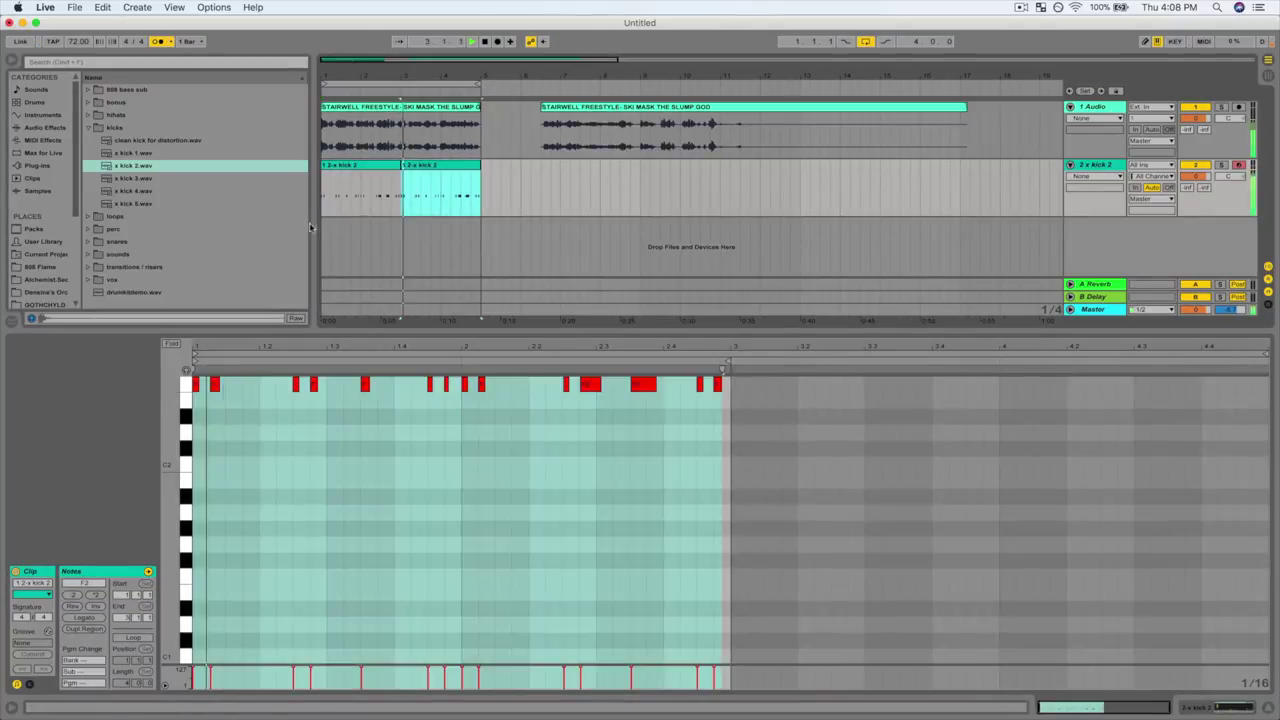
key(space)
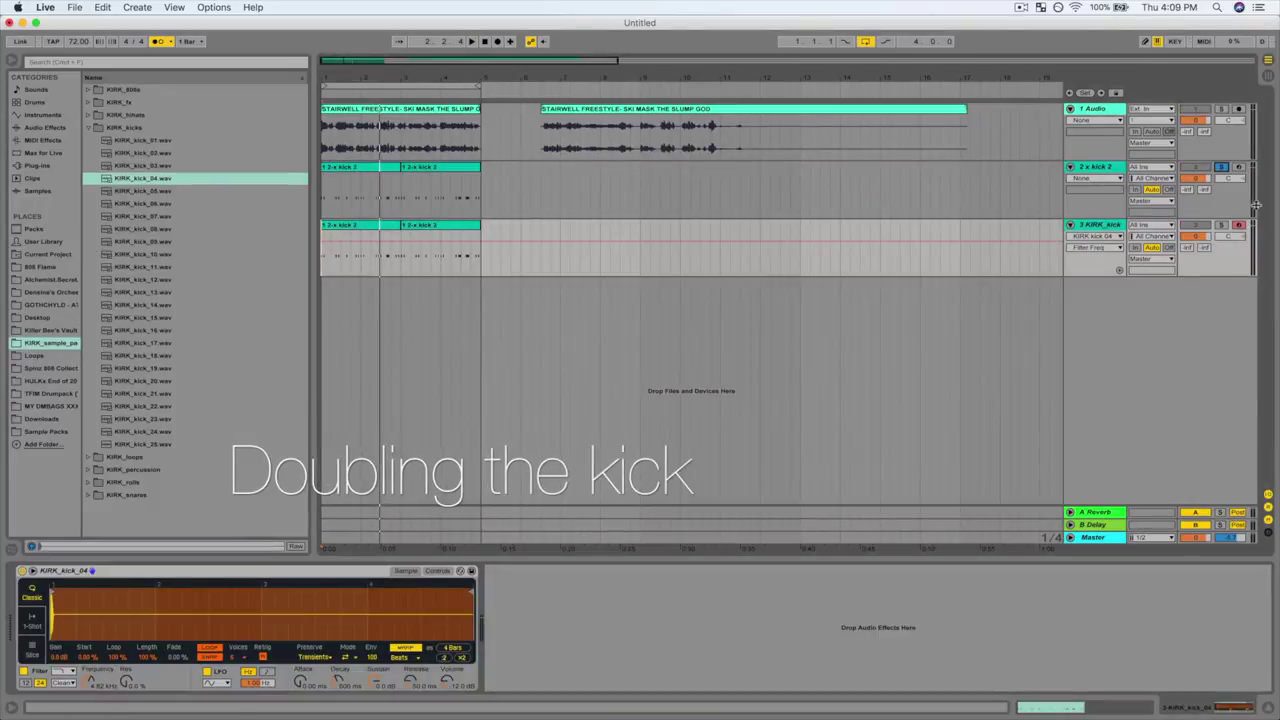
Play the kick pattern with the doubled KIRK_kick_04 layer.
key(super+space)
click(345, 267)
key(space)
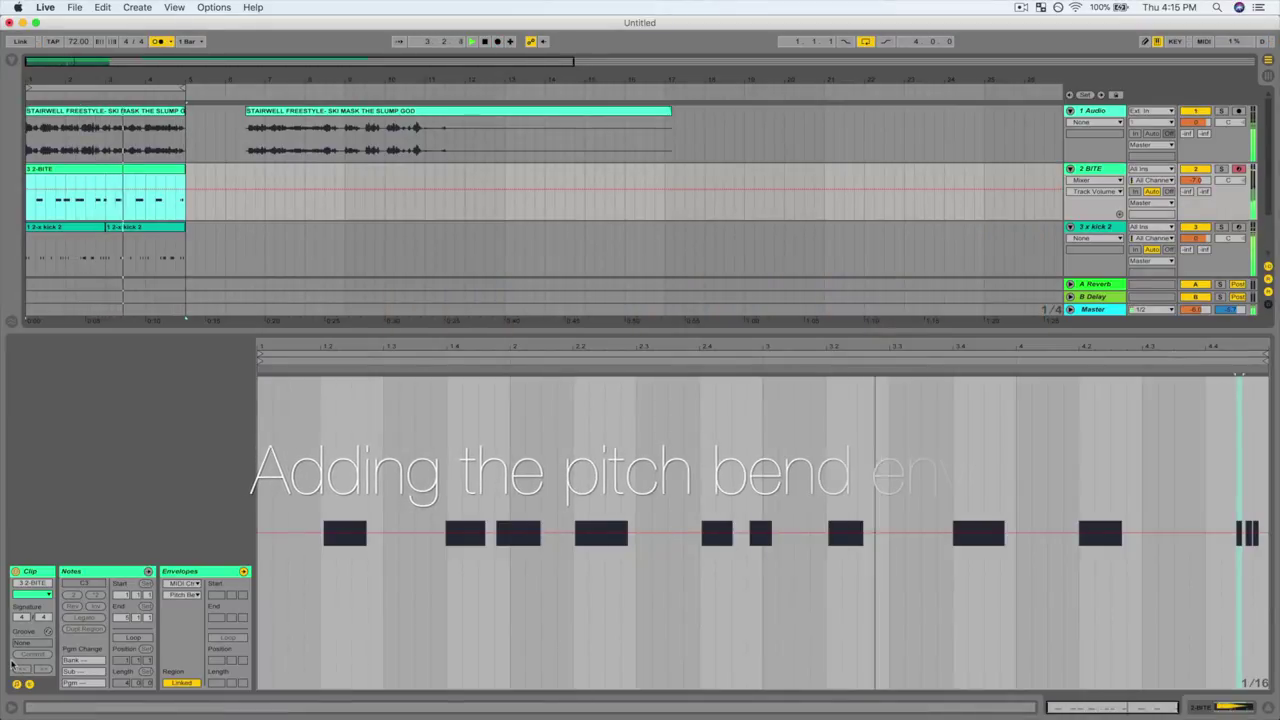
Edit the pitch bend envelope near the end of the BITE clip.
key(space)
drag(1192, 526, 1218, 541)
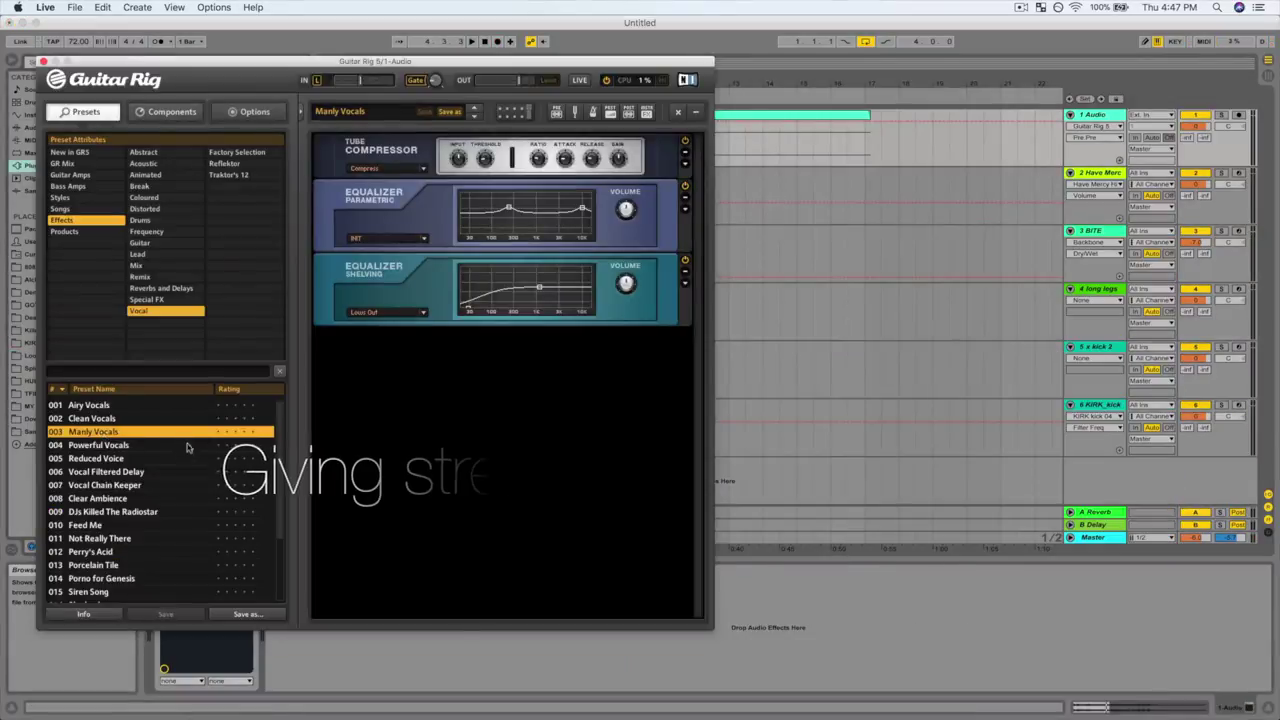
Solo the 1 Audio vocal track during playback and load the Powerful Vocals preset in Guitar Rig.
key(space)
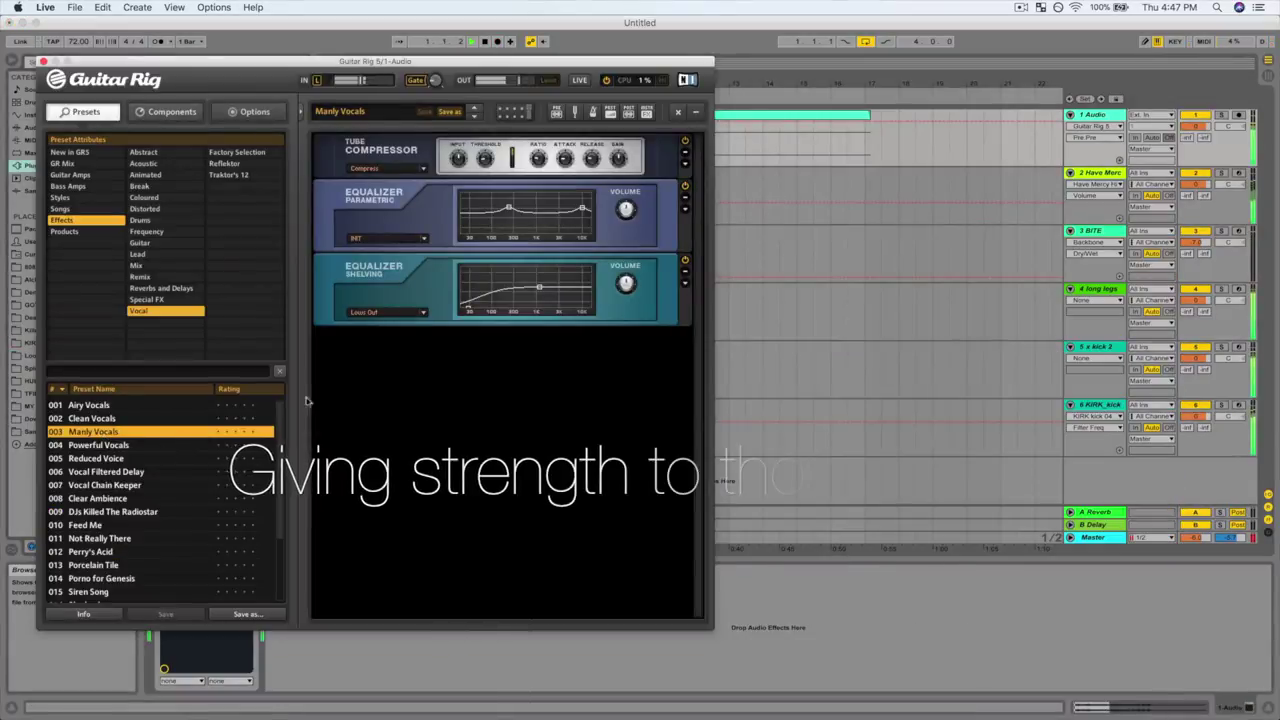
click(1220, 114)
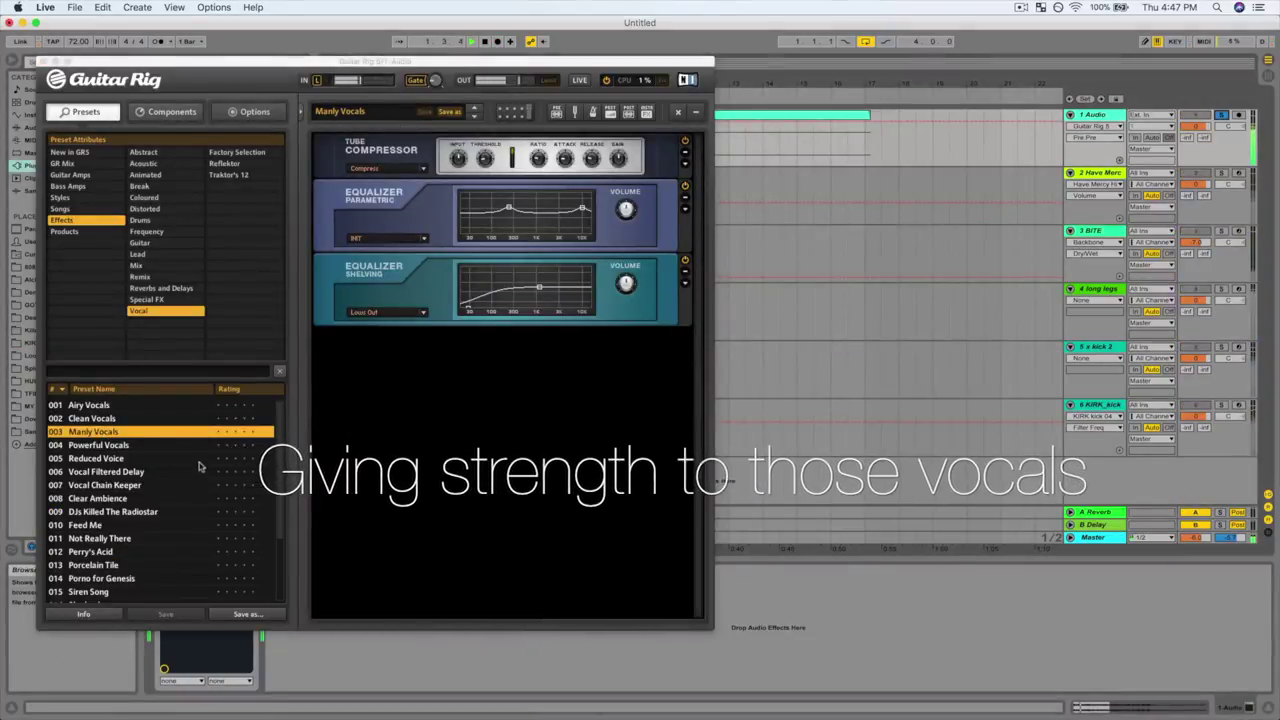
click(145, 446)
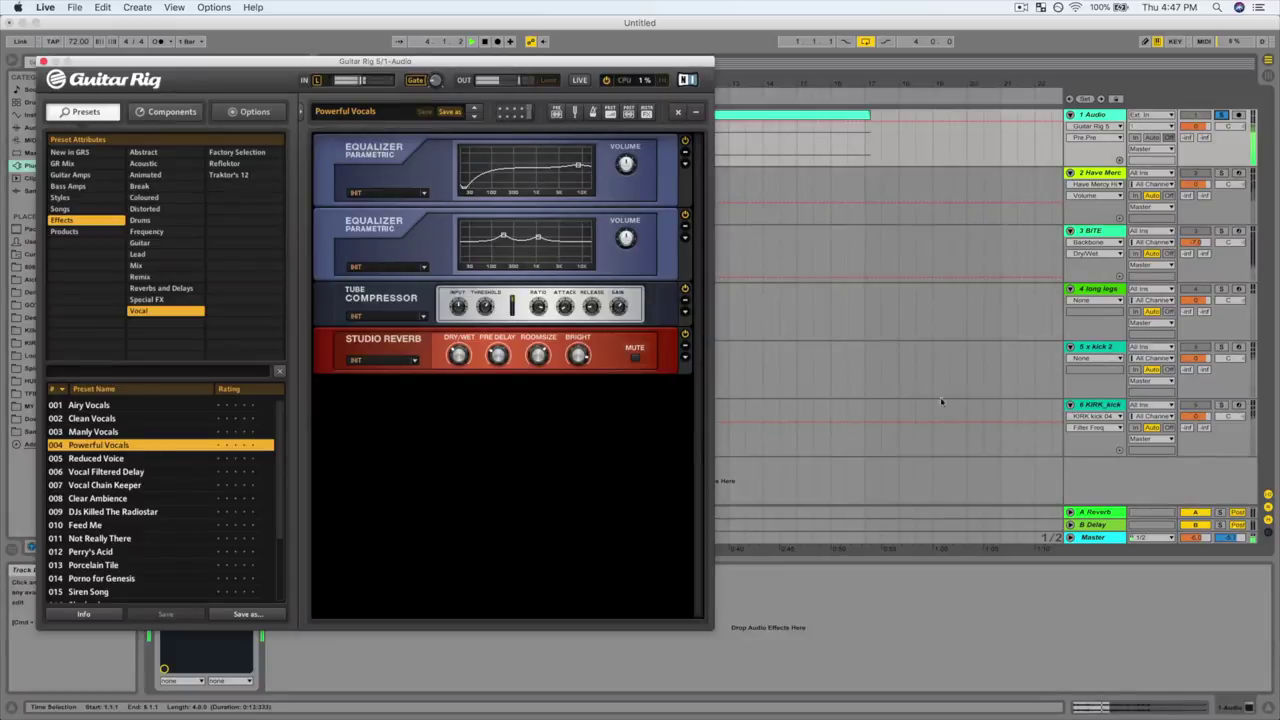
click(1191, 309)
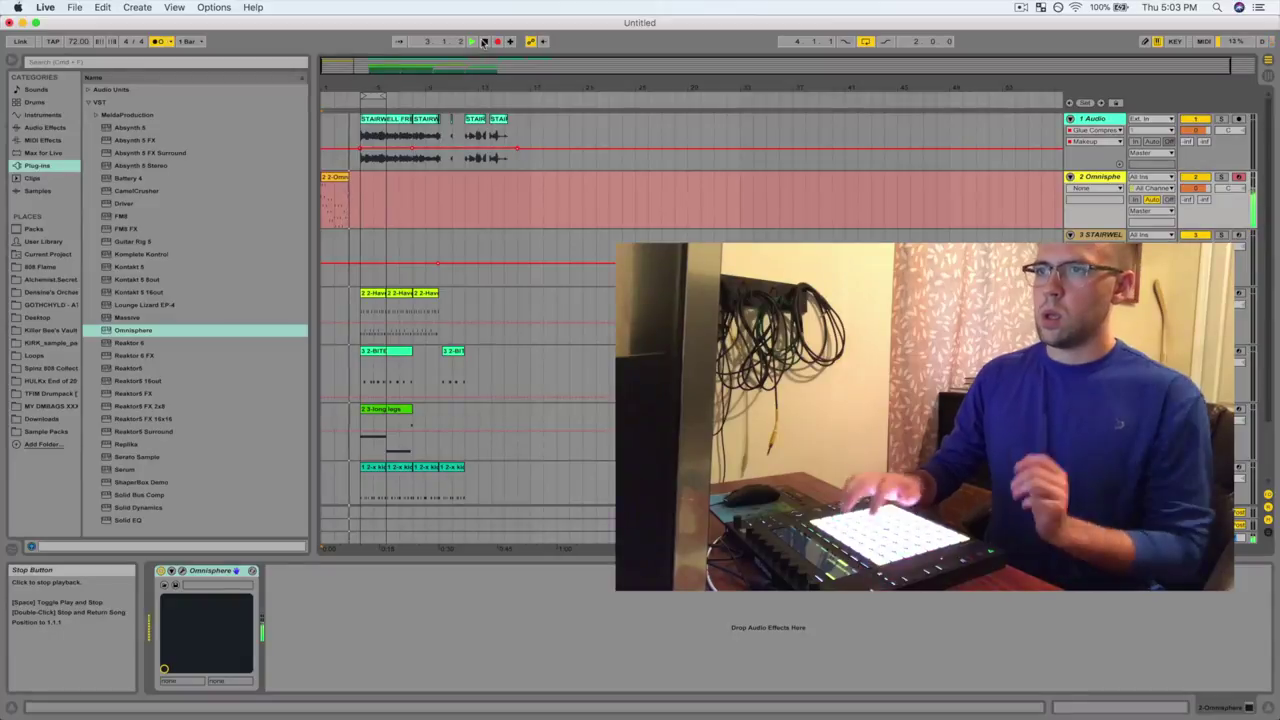
Stop recording the Omnisphere part and add the STAIRWELL FREESTYLE mp3 to the 1 Audio track at bar 21.
click(484, 41)
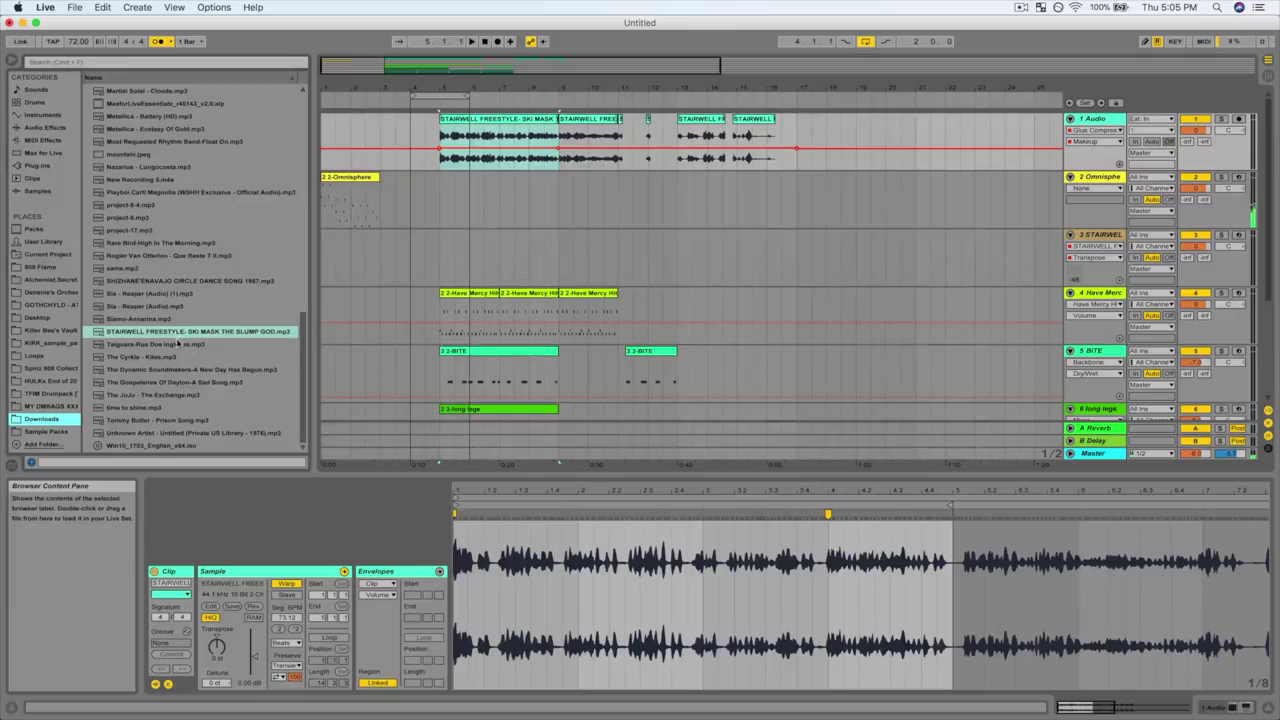
drag(178, 336, 916, 150)
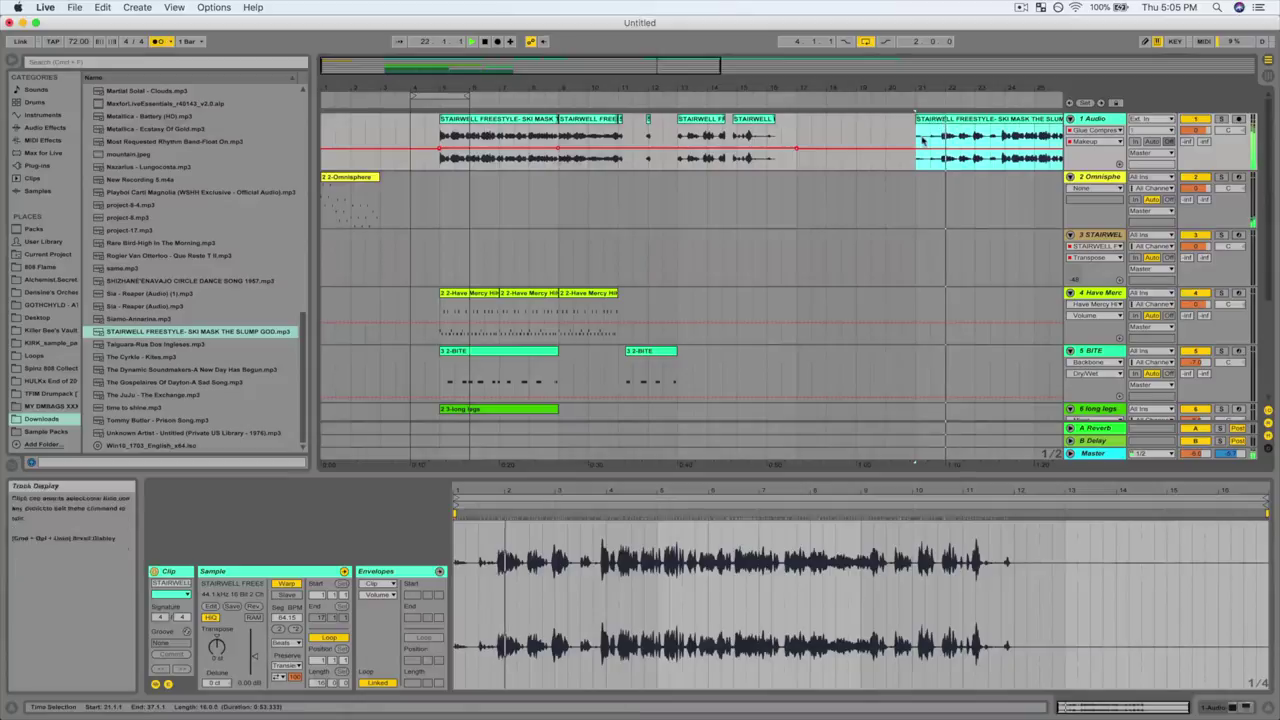
Split the new vocal clip just before the main vocal begins, shift the remainder slightly later and cut out the opening piece.
drag(916, 88, 751, 114)
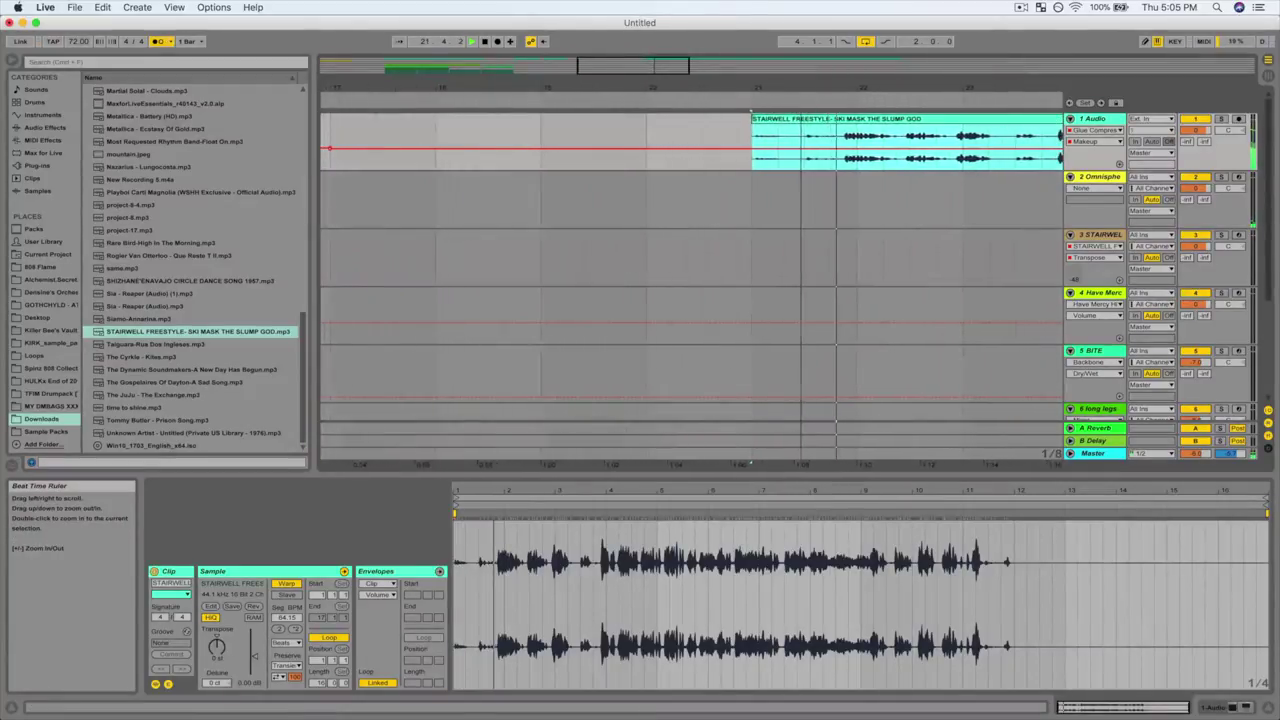
click(843, 133)
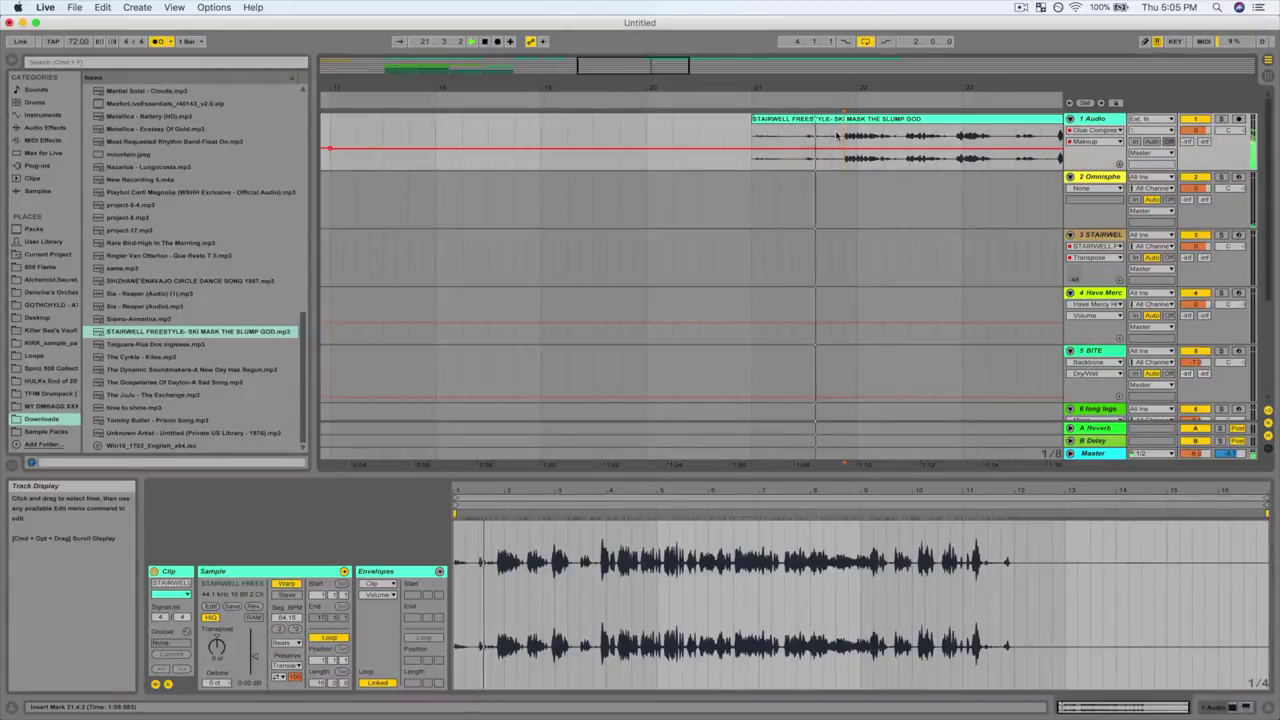
key(super+e)
drag(937, 119, 969, 120)
click(797, 119)
key(super+x)
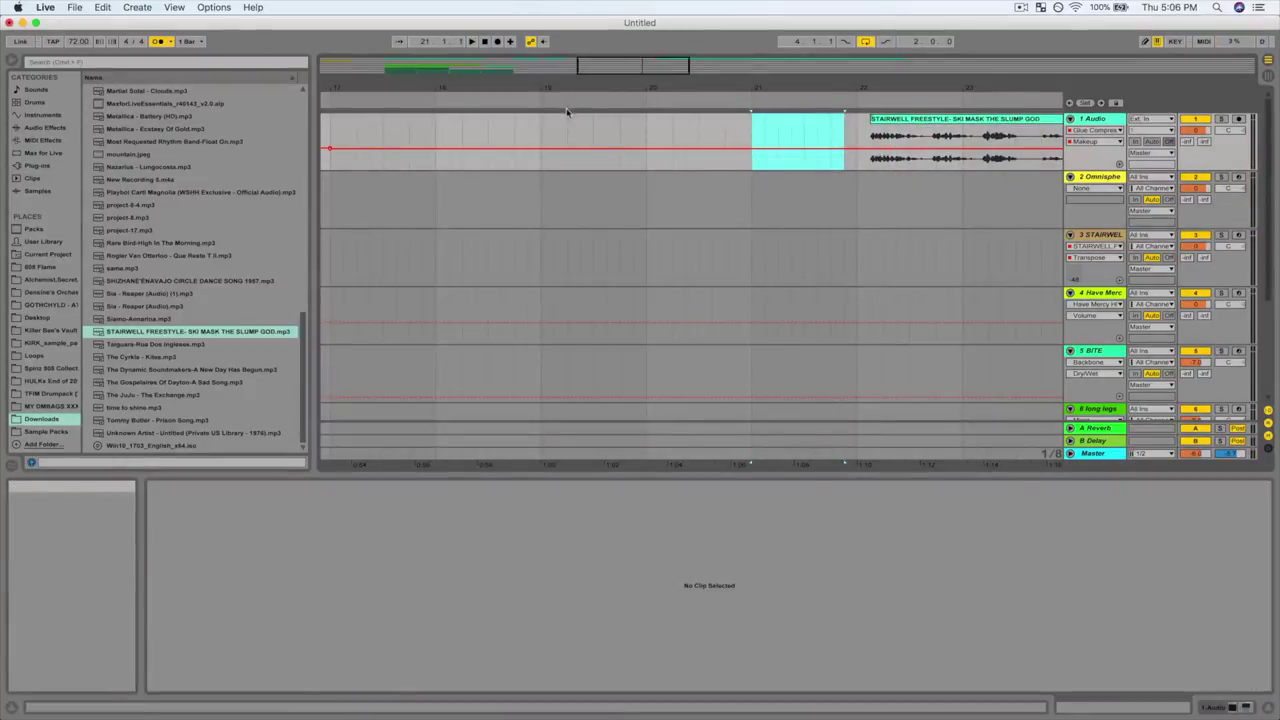
Paste the cut vocal opening back at bar 21 and at bars 1 and 2 of the 1 Audio track.
key(super+v)
drag(569, 88, 569, 40)
click(322, 135)
key(super+v)
click(359, 135)
key(super+v)
Duplicate the opening Omnisphere clip to extend the intro and play it back.
drag(331, 88, 322, 135)
click(351, 177)
key(super+d)
key(super+d)
key(space)
click(484, 42)
Place a warp marker at about 1.3 in the first intro vocal clip and trim the clip's end to 1.4.2.
drag(346, 88, 398, 128)
click(380, 136)
drag(484, 491, 520, 517)
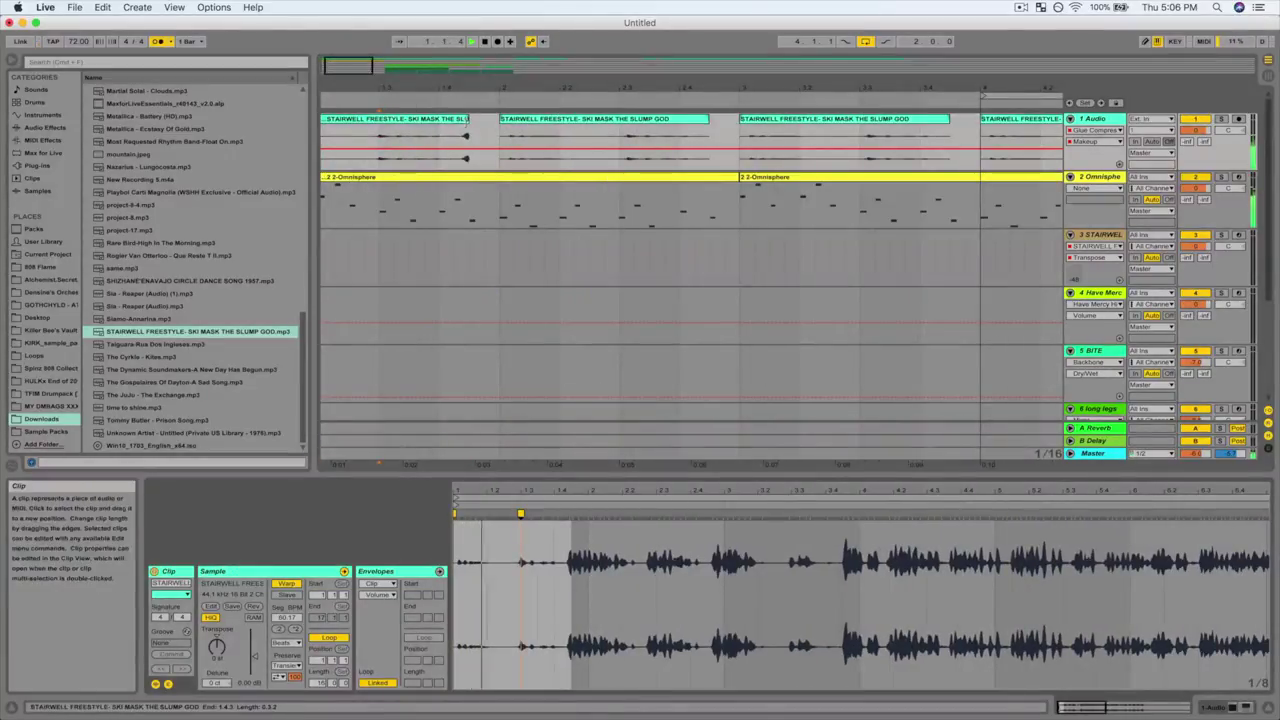
drag(468, 119, 454, 119)
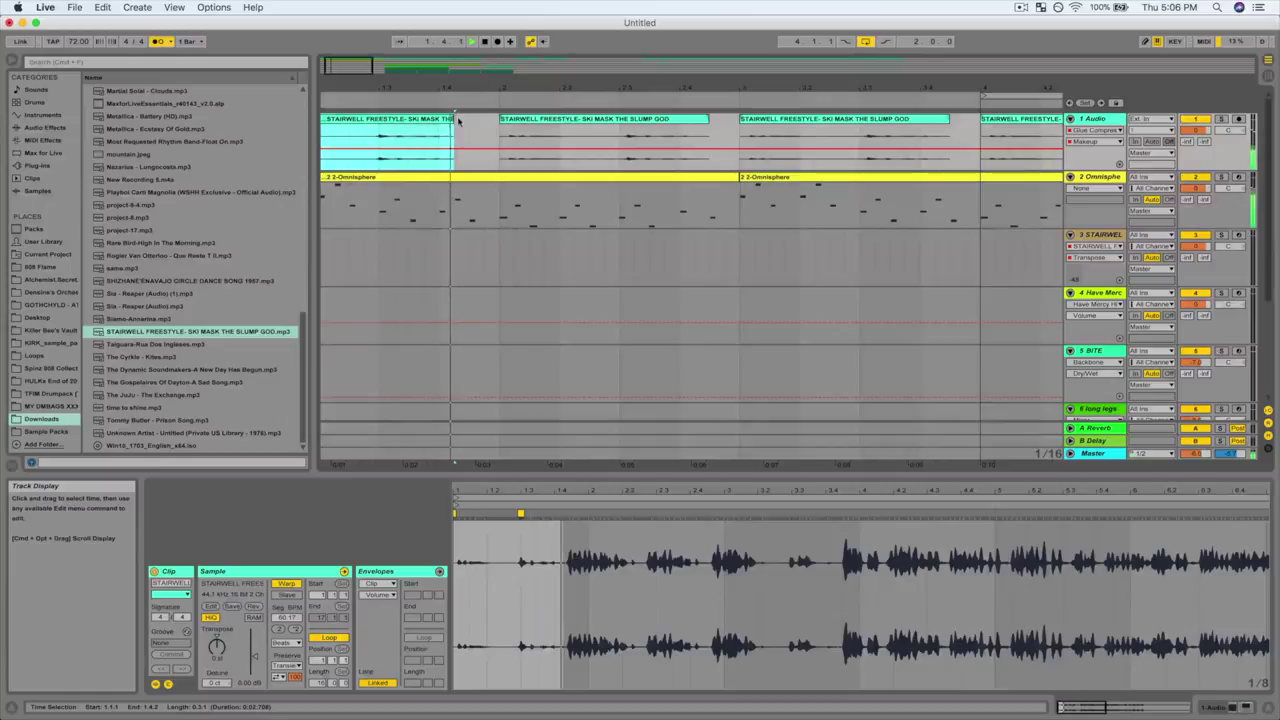
click(456, 119)
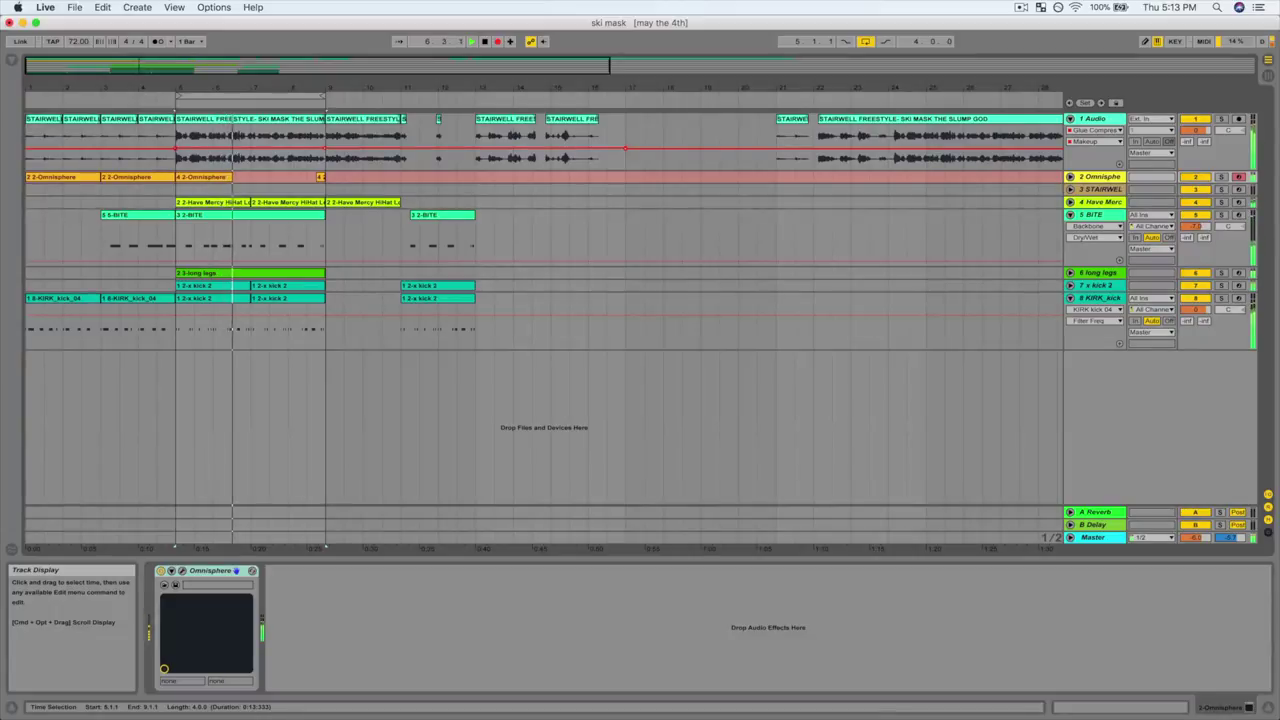
Finish recording the Omnisphere melody from bar 5 and select its clip on the track.
key(space)
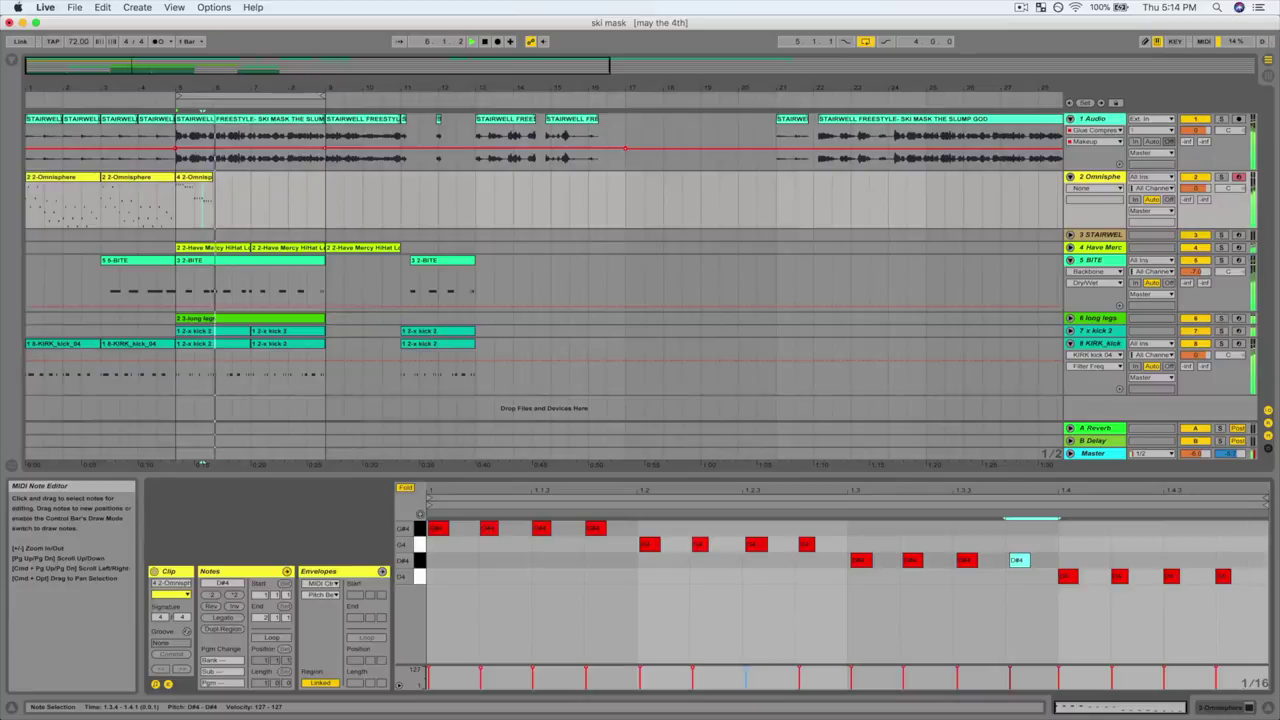
key(space)
click(194, 177)
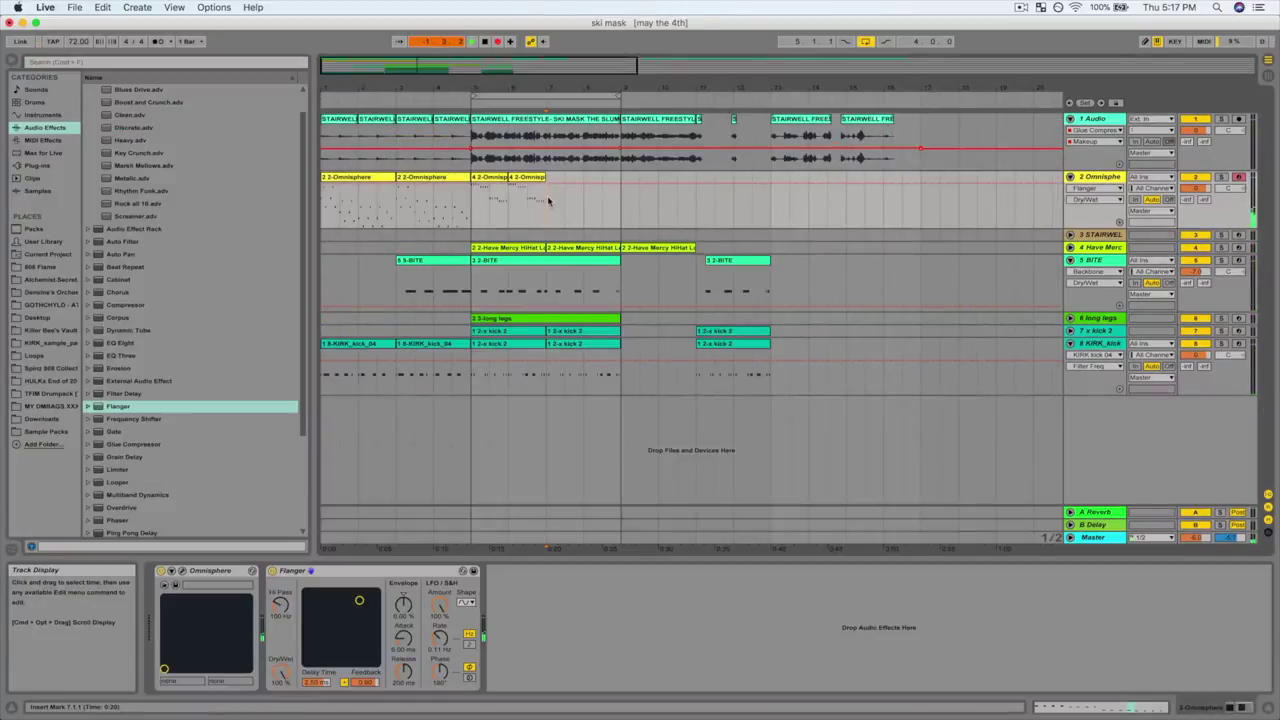
key(space)
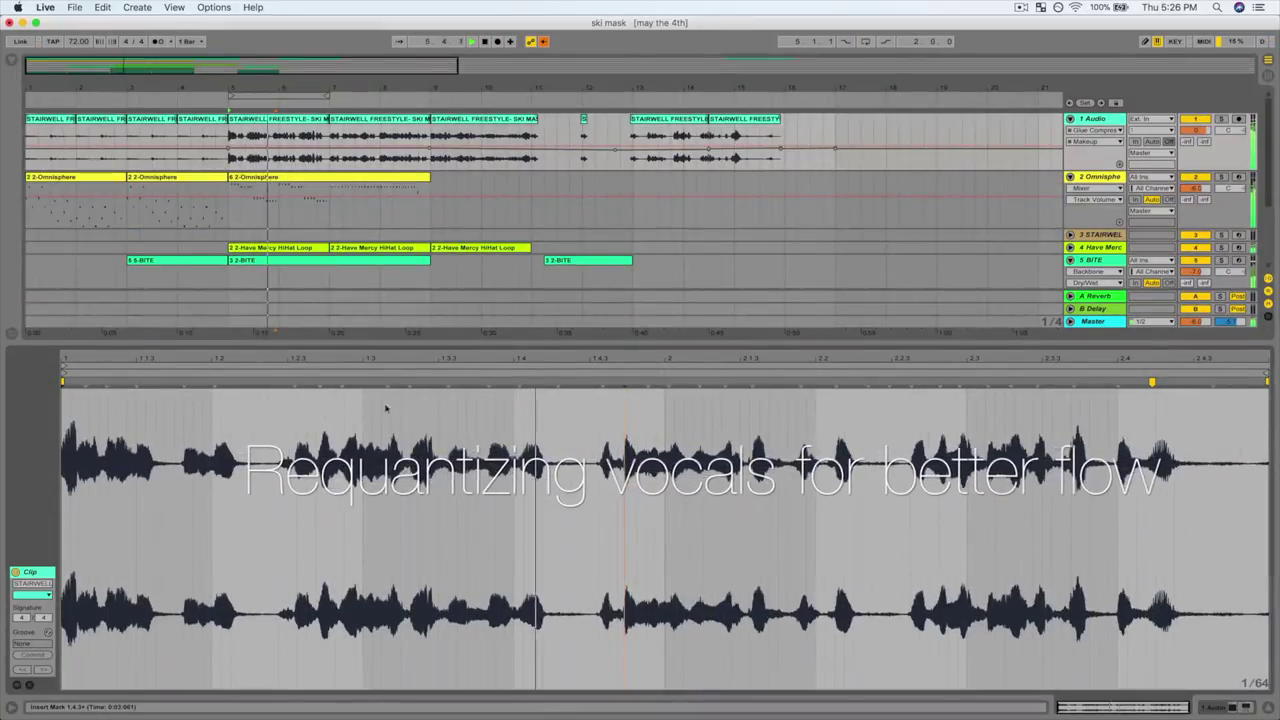
Requantize the bar 5 vocal clip by moving warp markers to 1.4.3, 2.2, 2.3 and 2.4.
drag(603, 383, 589, 383)
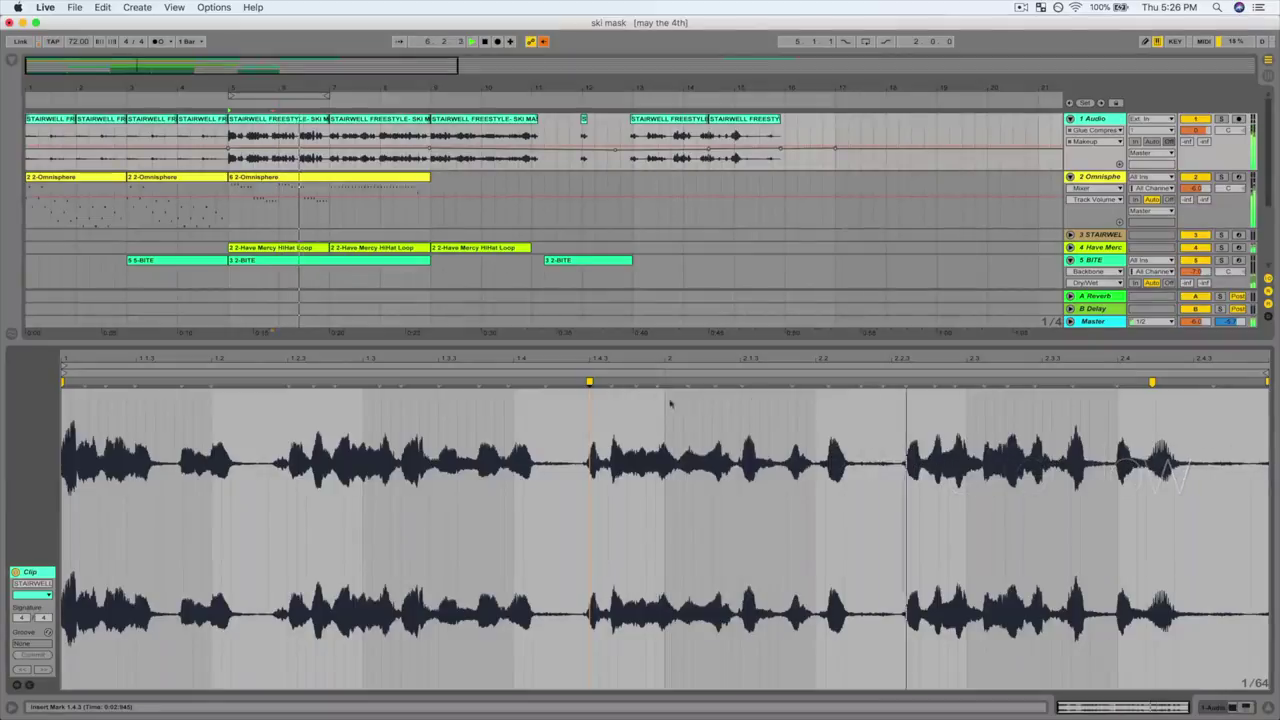
drag(906, 400, 815, 400)
drag(975, 383, 966, 383)
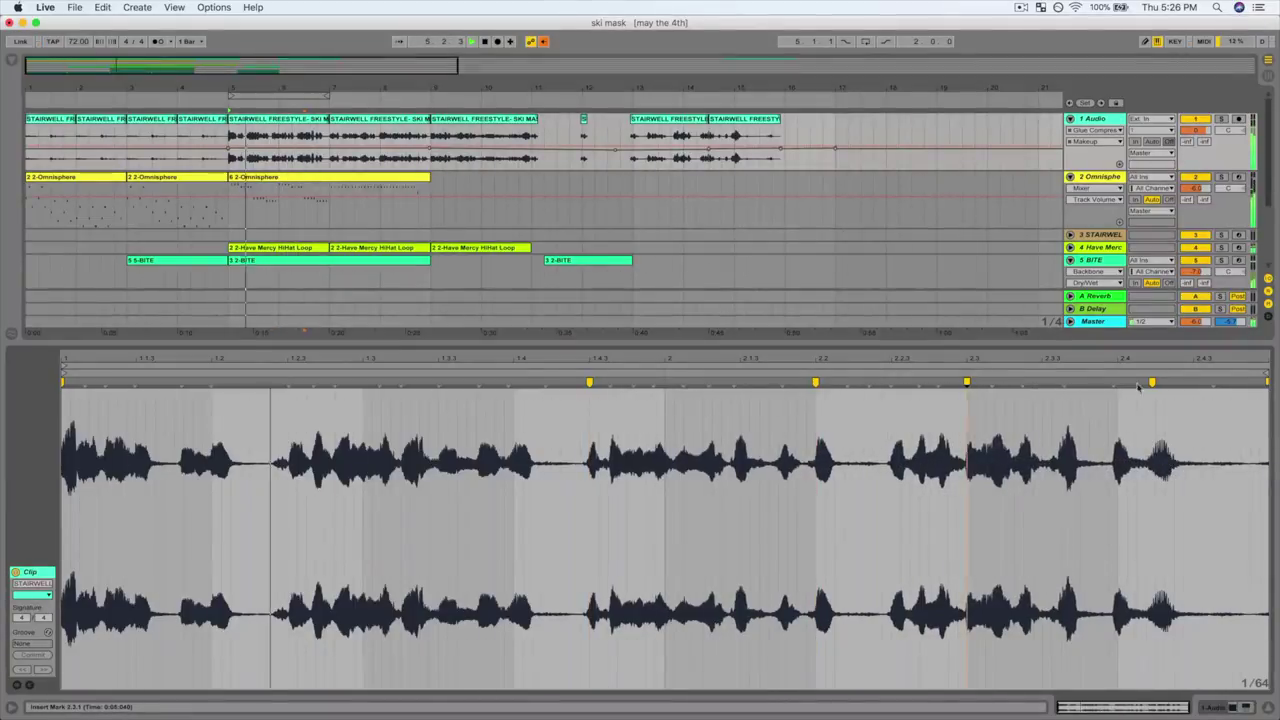
drag(1063, 383, 1117, 383)
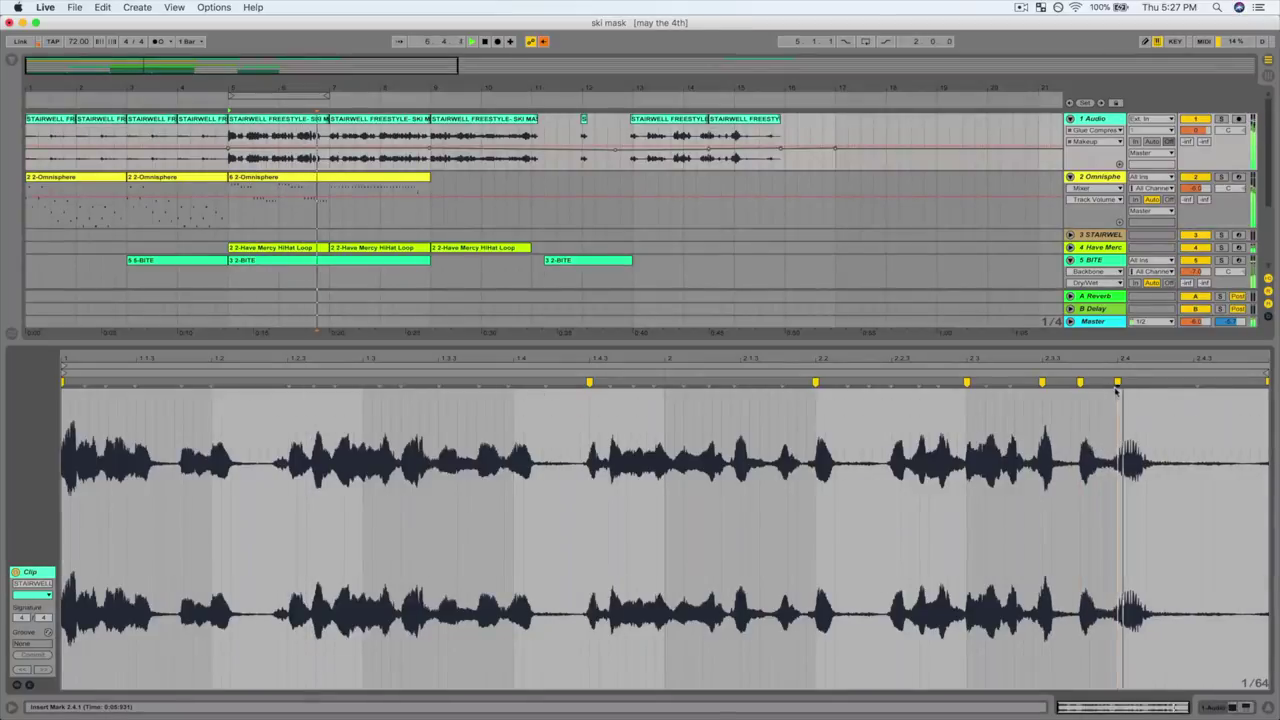
Delete the tail of the vocal clip just before bar 7 and play the arrangement.
scroll(426, 131, down, 2)
scroll(318, 155, up, 6)
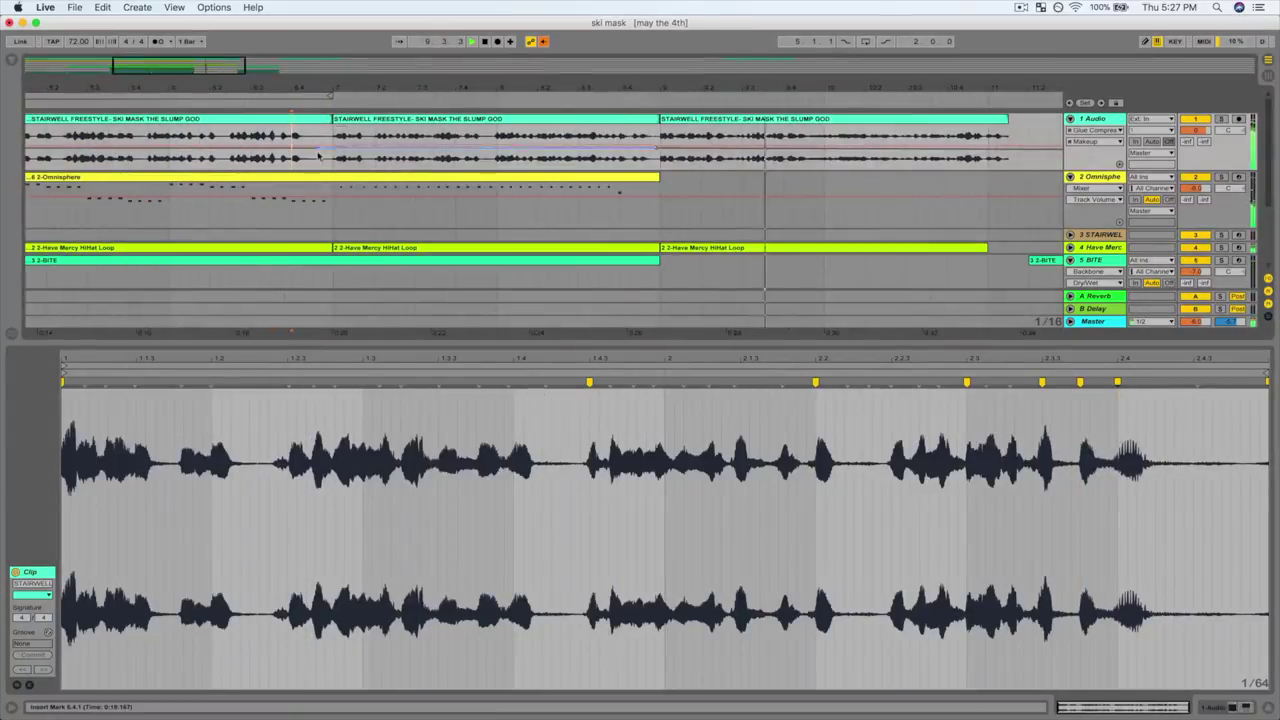
drag(313, 167, 331, 167)
key(Delete)
drag(240, 63, 240, 30)
click(252, 216)
key(space)
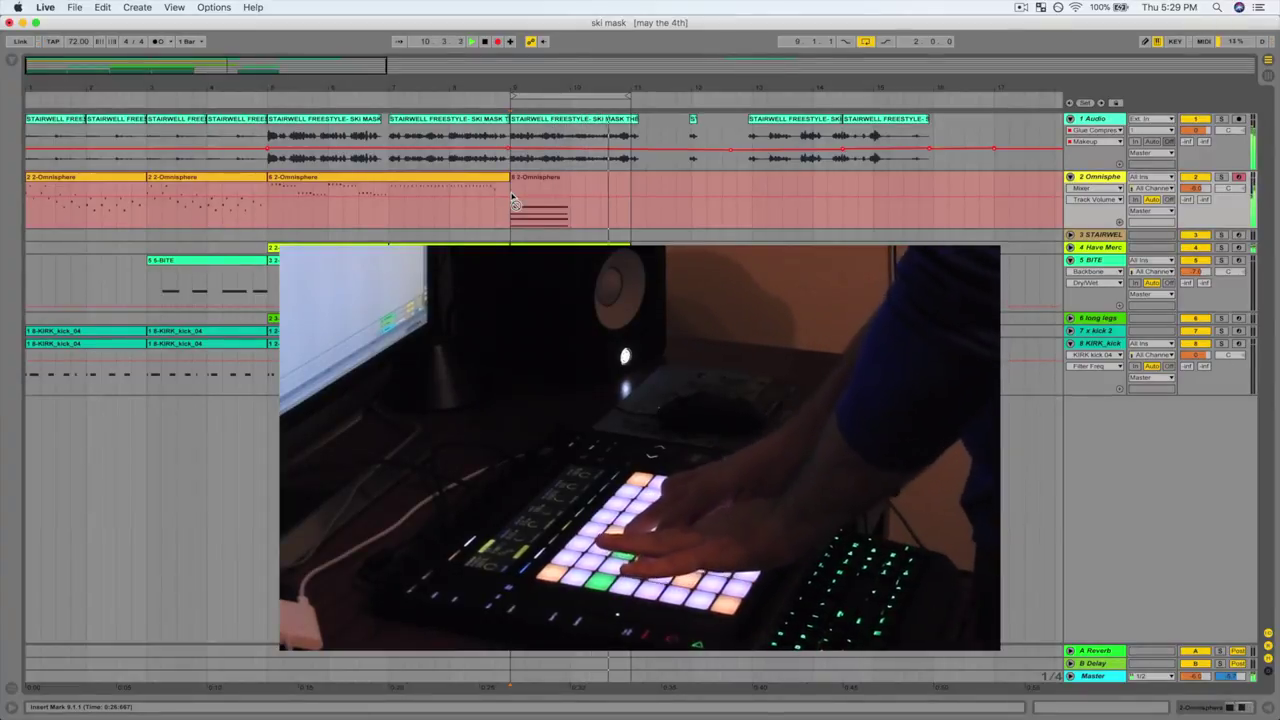
Stop recording Omnisphere and edit the chord notes in the bar 9 clip to fill both of its bars.
key(space)
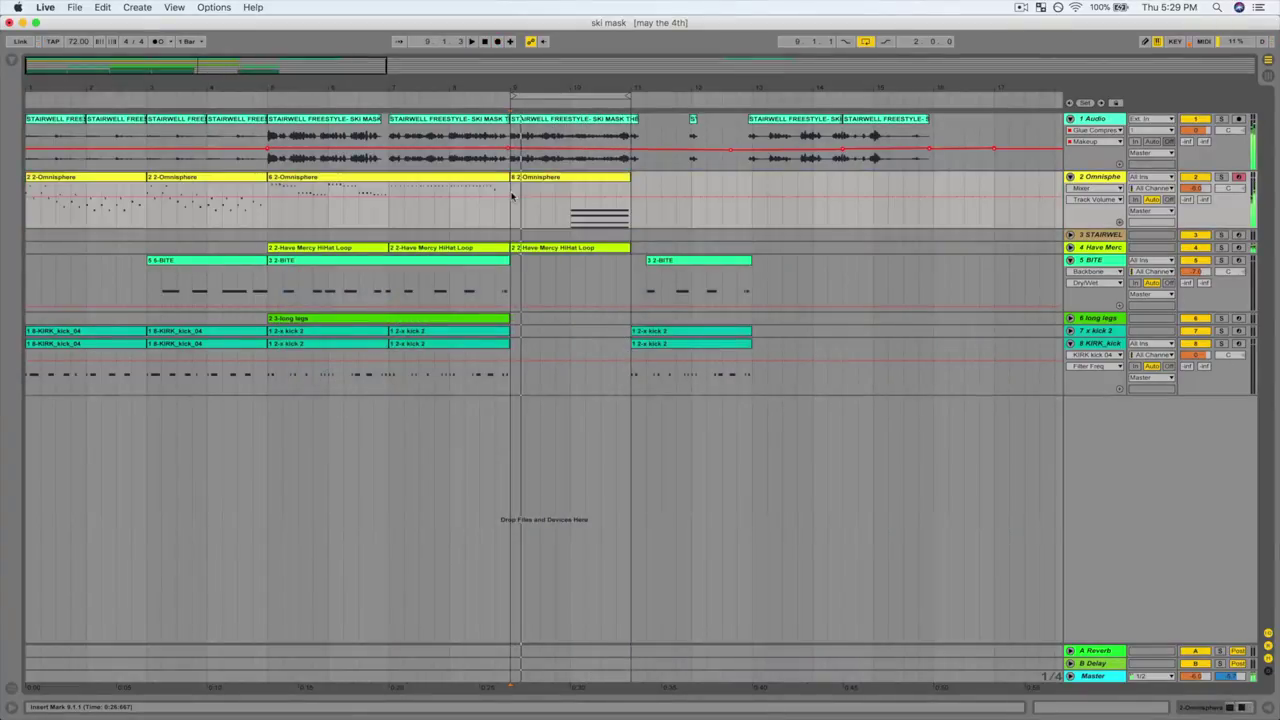
click(565, 177)
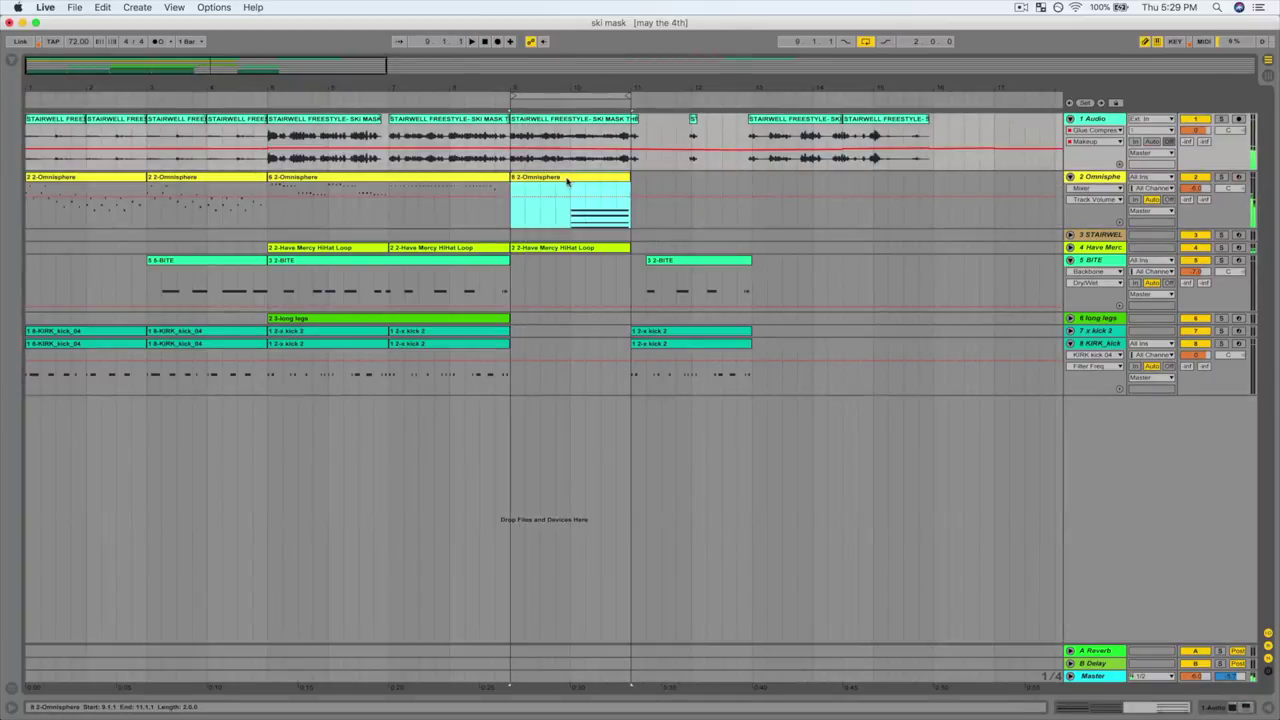
double_click(565, 177)
click(760, 366)
drag(680, 366, 92, 366)
Duplicate the bar 9 Omnisphere chord clip to bar 11 and extend the loop region to bar 13.
key(space)
mouse_move(630, 177)
mouse_down()
mouse_move(753, 177)
mouse_move(691, 190)
mouse_move(631, 177)
mouse_up()
key(super+d)
drag(631, 96, 752, 97)
Select the last two vocal clips on the 1 Audio track and move them one bar later.
key(minus)
key(minus)
double_click(503, 178)
drag(521, 90, 521, 140)
drag(494, 145, 812, 130)
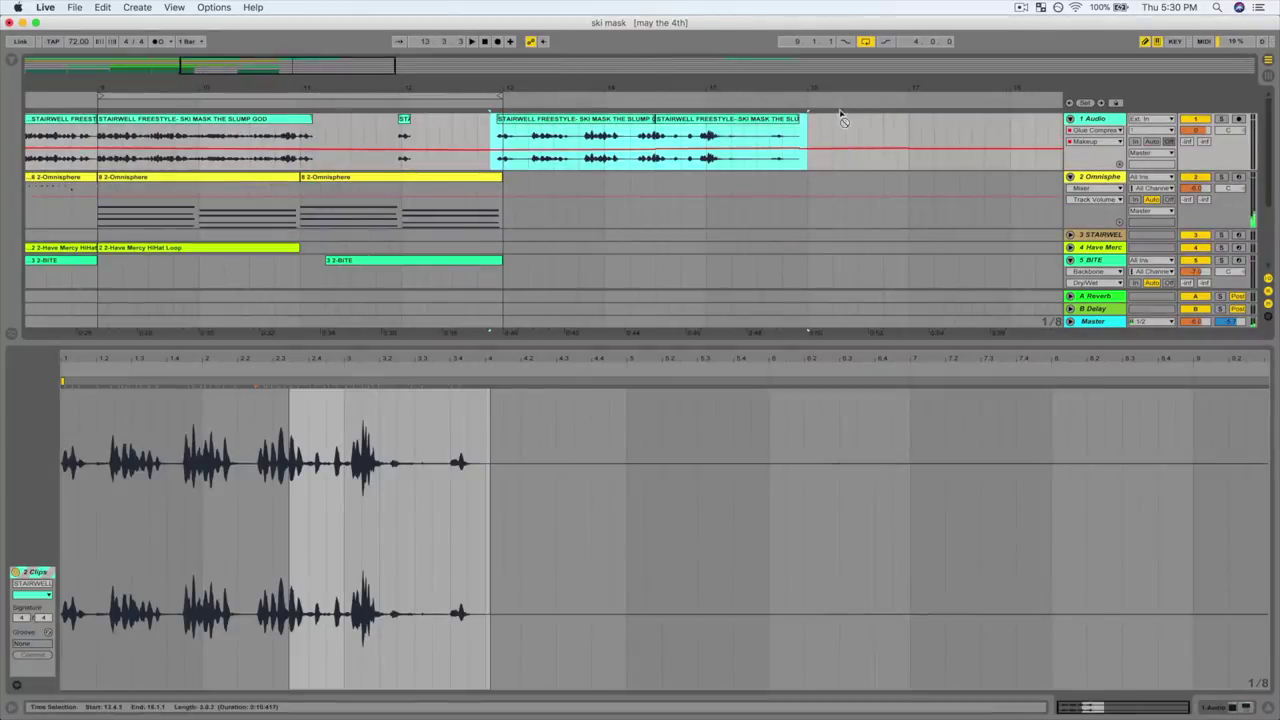
drag(700, 118, 800, 118)
Duplicate the Omnisphere, BITE and kick clips of bars 11 to 13 into bars 13 to 15.
double_click(480, 178)
drag(406, 92, 406, 50)
key(shift+Tab)
drag(450, 371, 359, 177)
key(super+d)
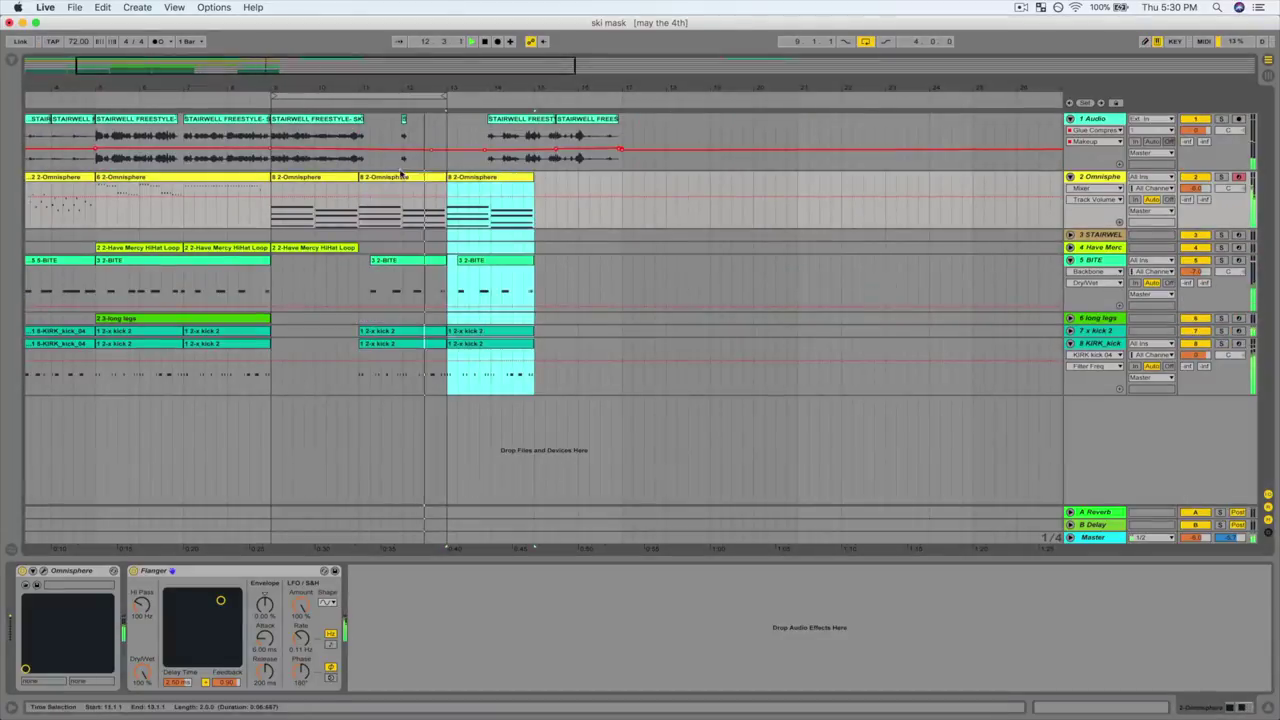
Extend the loop region half a bar past bar 13 and move the last two vocal clips to just before bar 15.
drag(446, 96, 468, 96)
drag(664, 145, 487, 145)
drag(540, 118, 585, 118)
Try pasting the short vocal chop from just before bar 12 further along the 1 Audio track.
click(381, 159)
drag(405, 90, 386, 135)
click(383, 119)
key(space)
click(506, 137)
key(super+v)
key(super+z)
Copy the short vocal chop near bar 12, paste it just before bar 14 and open the copy for editing.
drag(392, 90, 392, 130)
drag(349, 136, 398, 136)
key(super+c)
click(880, 122)
key(super+v)
double_click(895, 119)
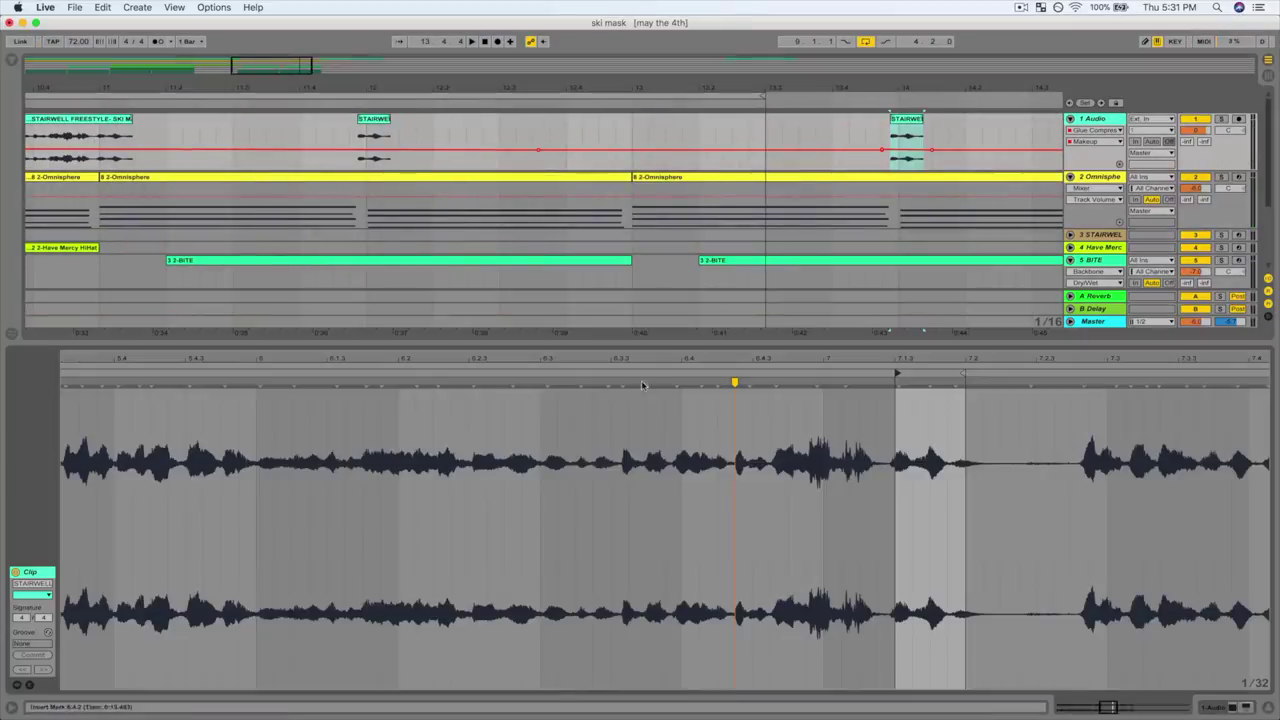
Nudge the vocal chop slightly earlier and paste another copy so that chops sit just before bars 13 and 14.
click(832, 136)
key(space)
drag(862, 86, 768, 45)
click(570, 119)
mouse_move(777, 119)
mouse_down()
mouse_move(720, 119)
mouse_move(834, 96)
mouse_move(770, 128)
mouse_up()
click(720, 119)
key(space)
click(765, 122)
key(super+v)
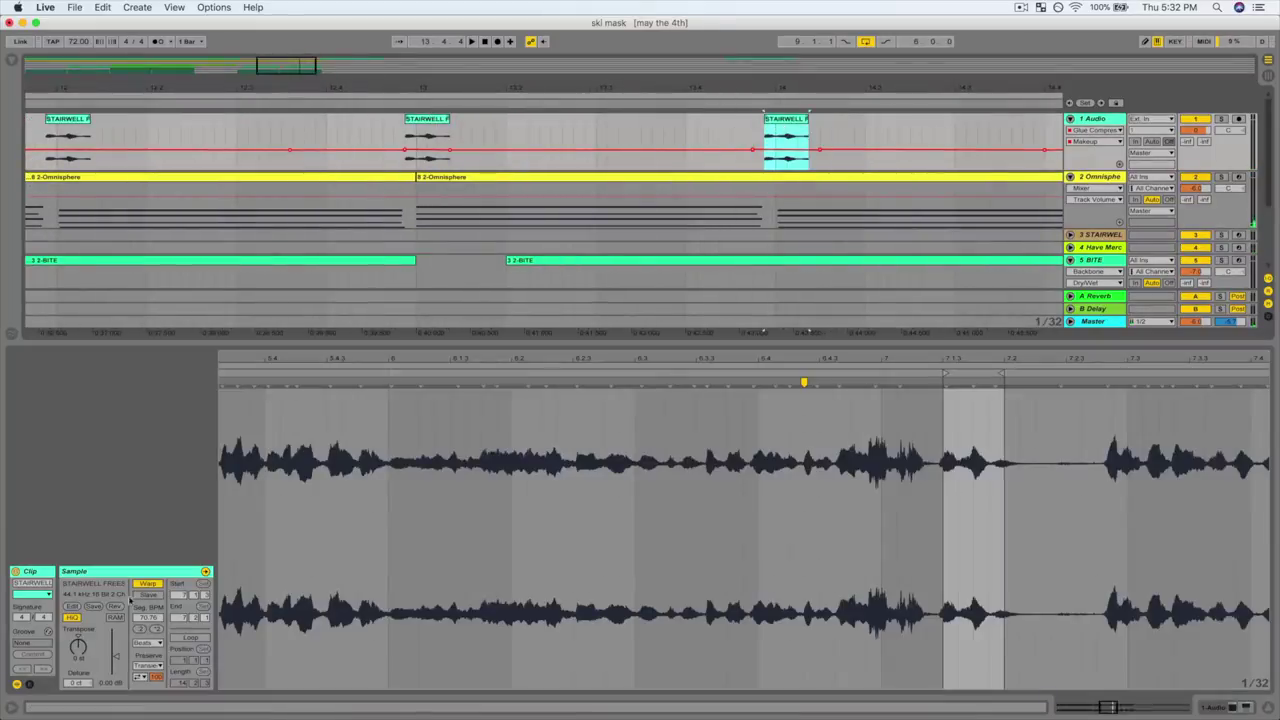
key(minus)
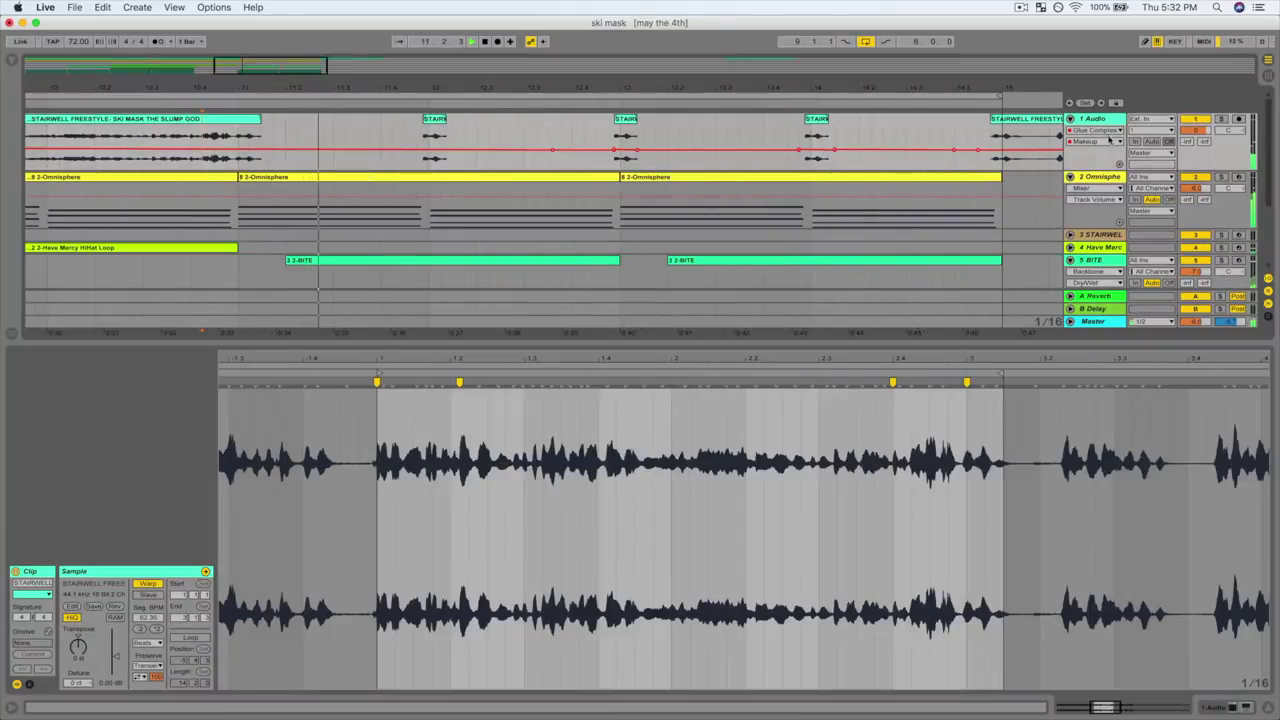
Hide the Glue Compressor Makeup automation on the 1 Audio track by showing no device, and return to an earlier part of the timeline.
click(1112, 133)
click(1111, 140)
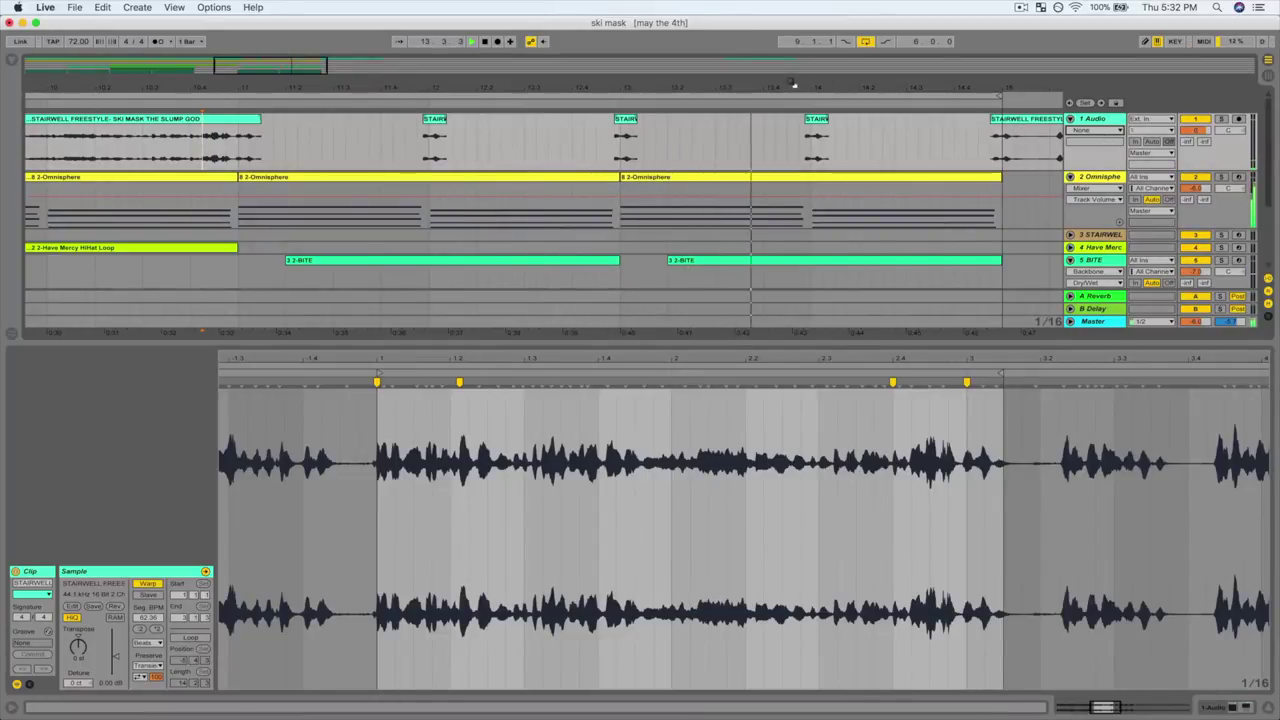
drag(808, 89, 540, 91)
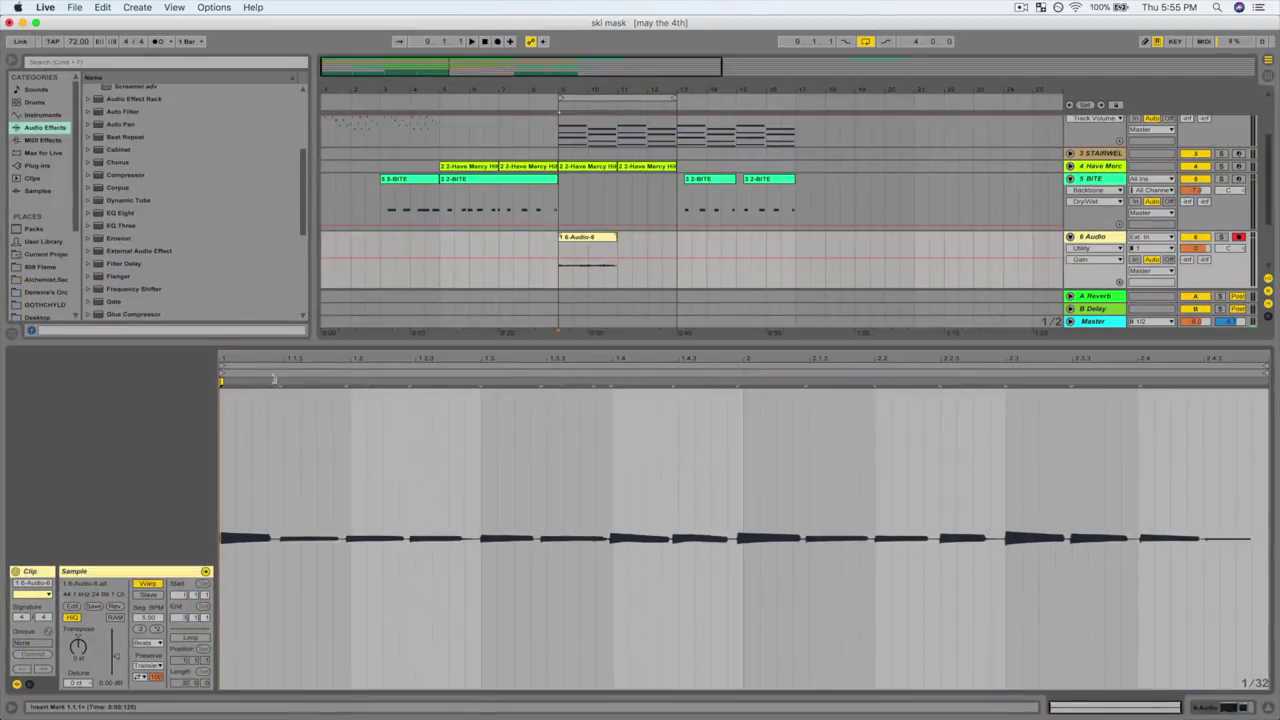
Add warp markers in the first bar of the 6-Audio clip at 1.1.3, 1.2.3, 1.3, 1.3.3, 1.4 and 1.4.3.
double_click(284, 382)
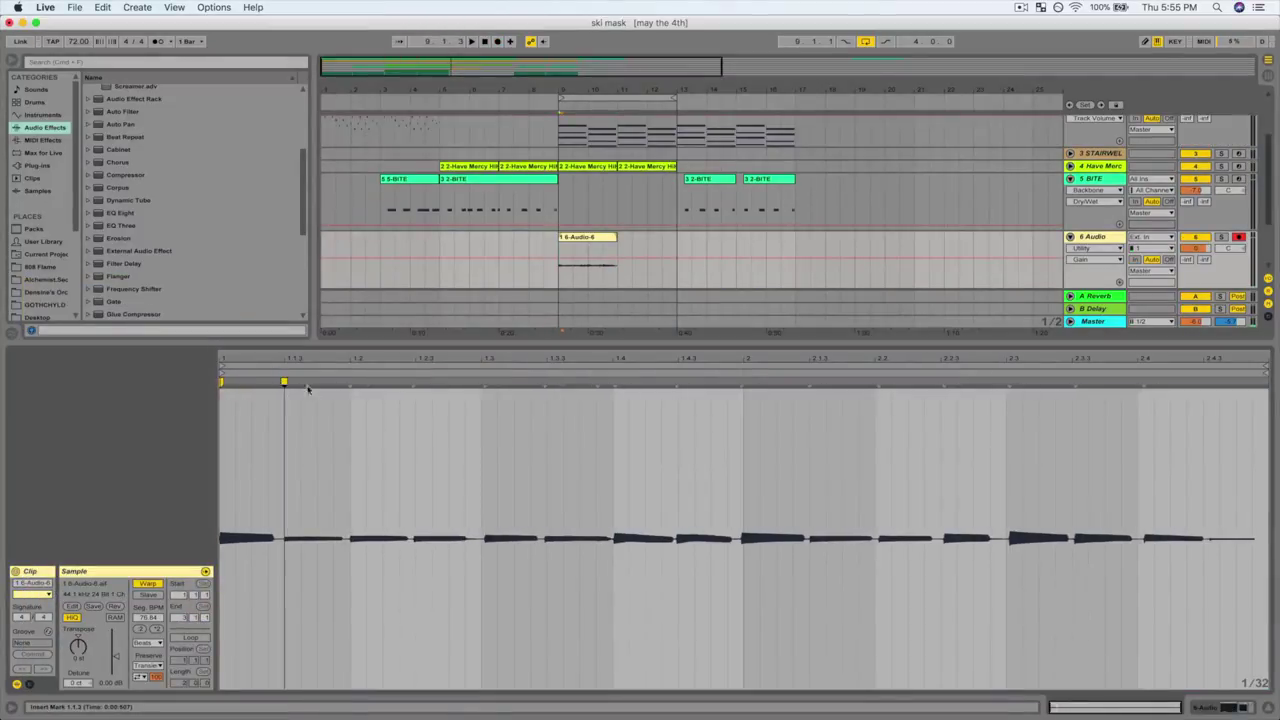
double_click(415, 382)
double_click(481, 382)
double_click(546, 382)
double_click(612, 382)
double_click(678, 382)
Add warp markers in the second bar of the 6-Audio clip at 2.1.3, 2.2, 2.3.3 and 2.4.
double_click(809, 382)
double_click(874, 382)
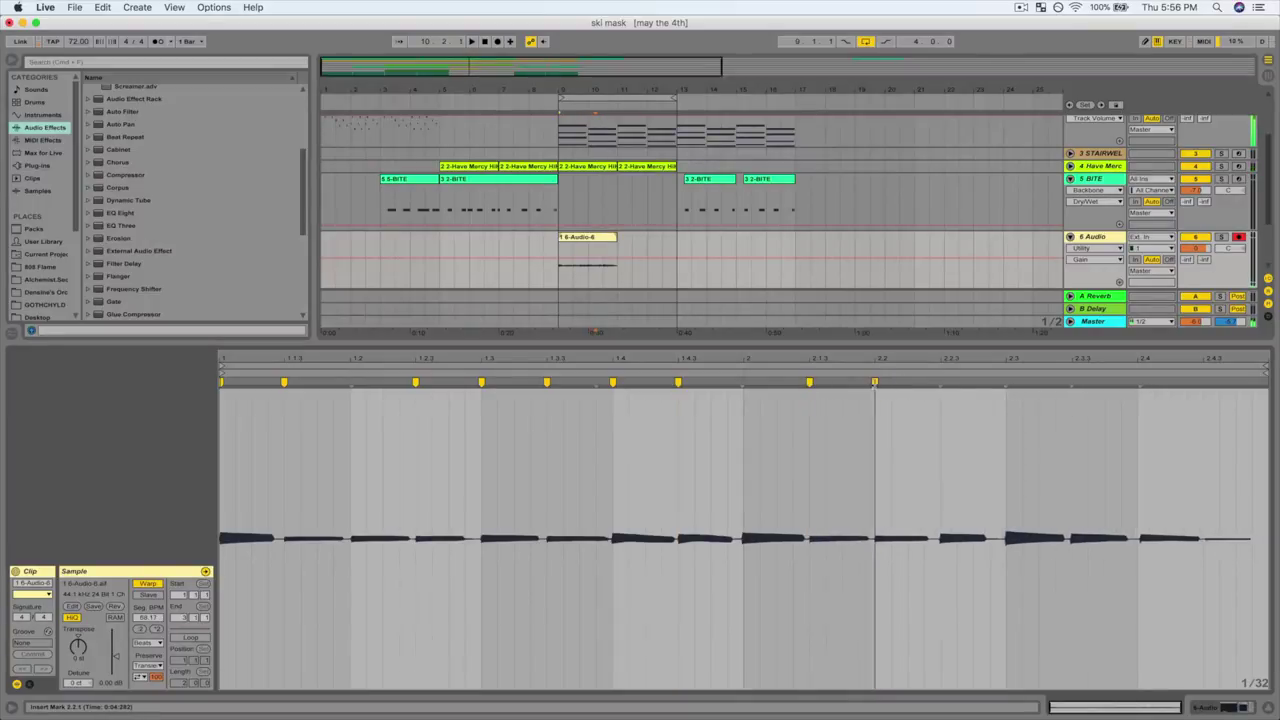
double_click(1072, 382)
double_click(1137, 382)
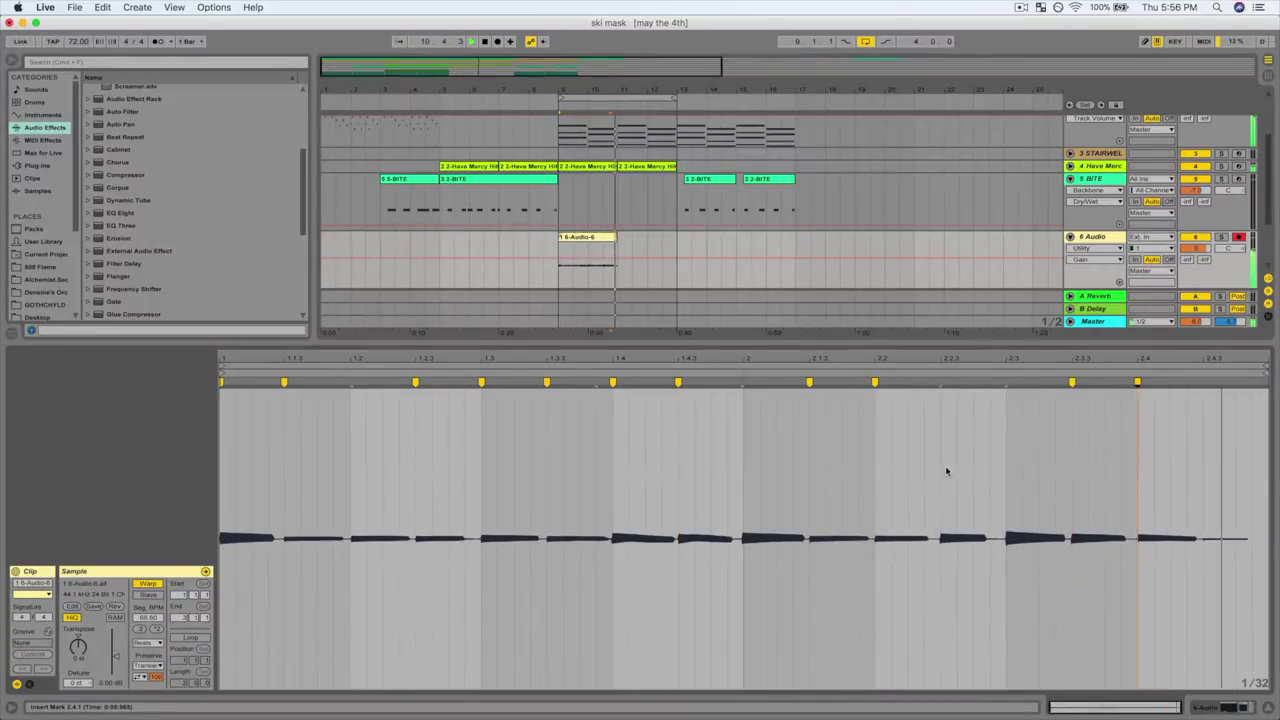
Split the 6-Audio clip on the last beat of bar 10 and duplicate the short slice to fill up to bar 11.
drag(628, 87, 611, 106)
key(space)
click(546, 258)
drag(574, 237, 546, 237)
click(520, 251)
scroll(520, 192, up, 3)
key(super+e)
click(509, 244)
key(super+d)
Duplicate the 6-Audio clips spanning bars 9 to 11 so they fill bars 11 to 13, and set the insert point at bar 9.
scroll(640, 246, down, 5)
drag(655, 250, 466, 231)
key(super+d)
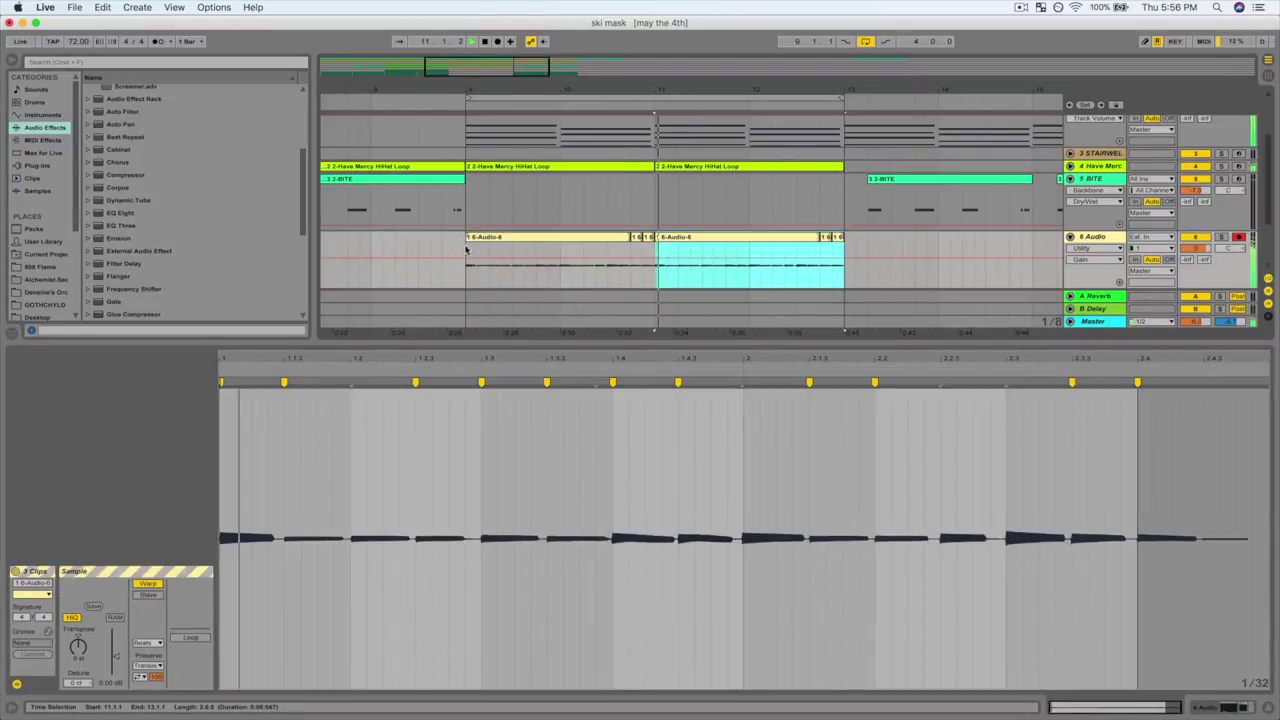
click(466, 250)
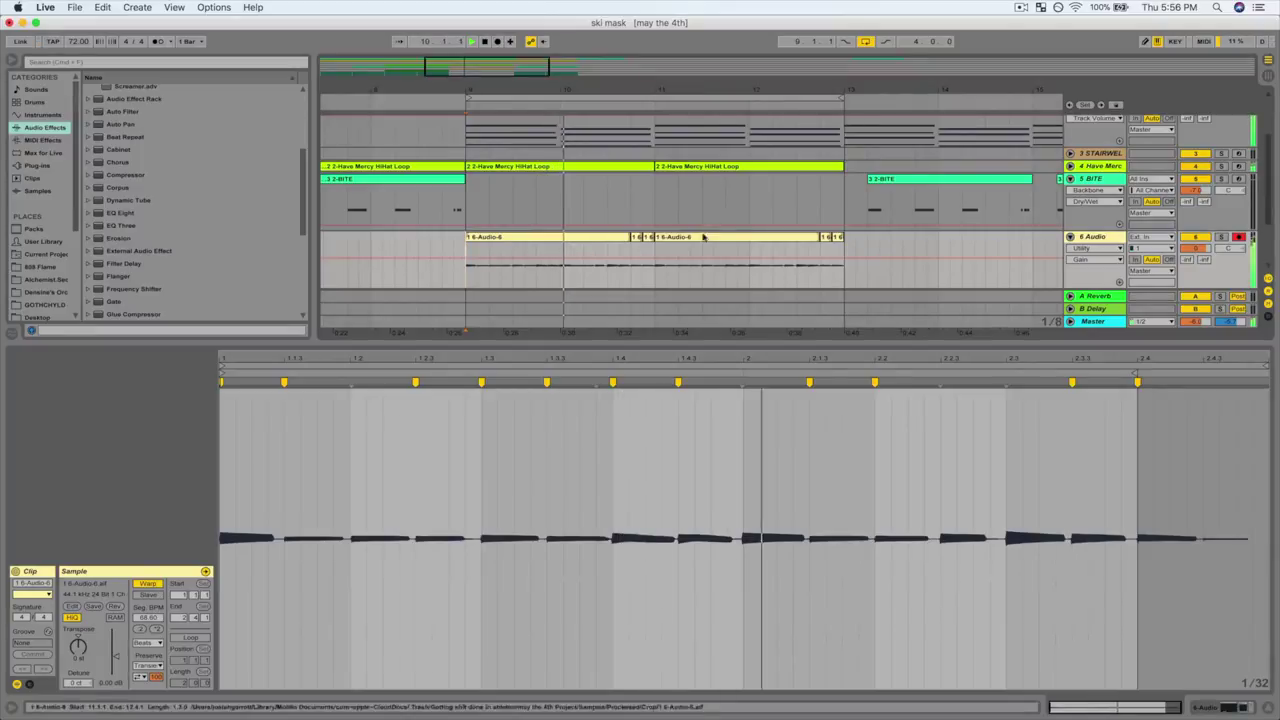
Play the full arrangement from bar 1, look ahead at the later bars and turn on Follow so the view tracks playback.
key(shift+Tab)
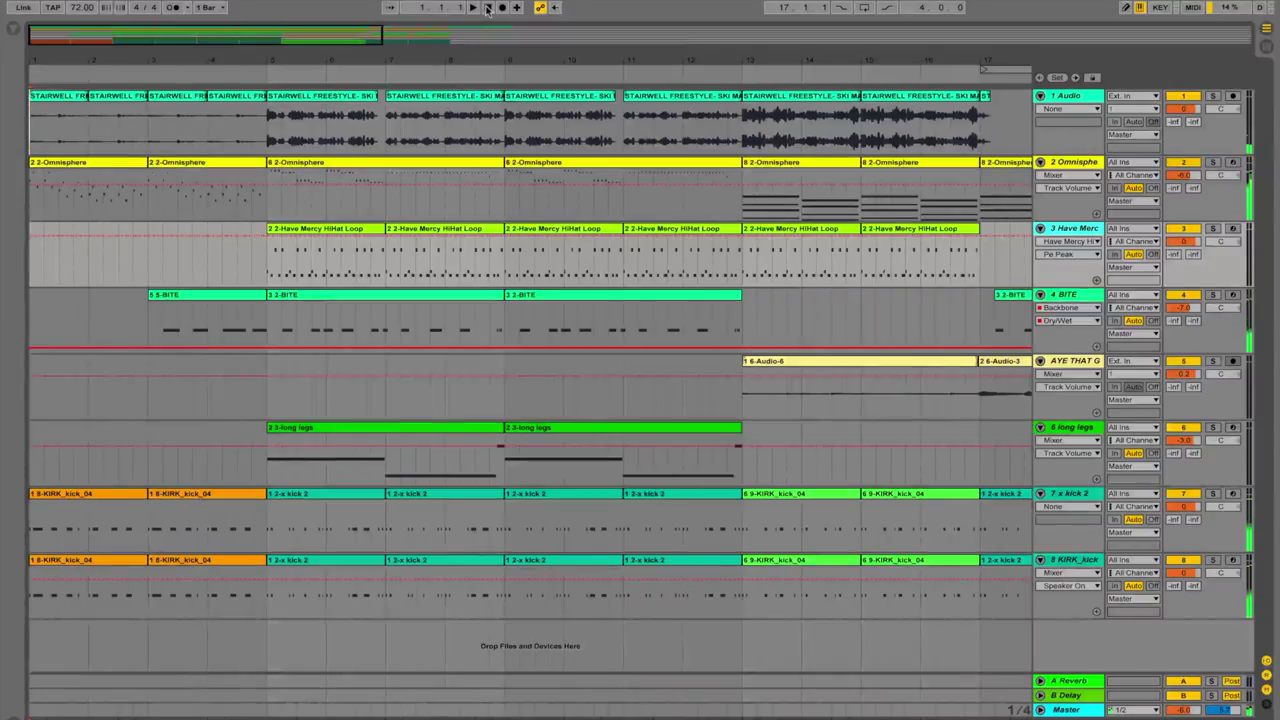
click(474, 8)
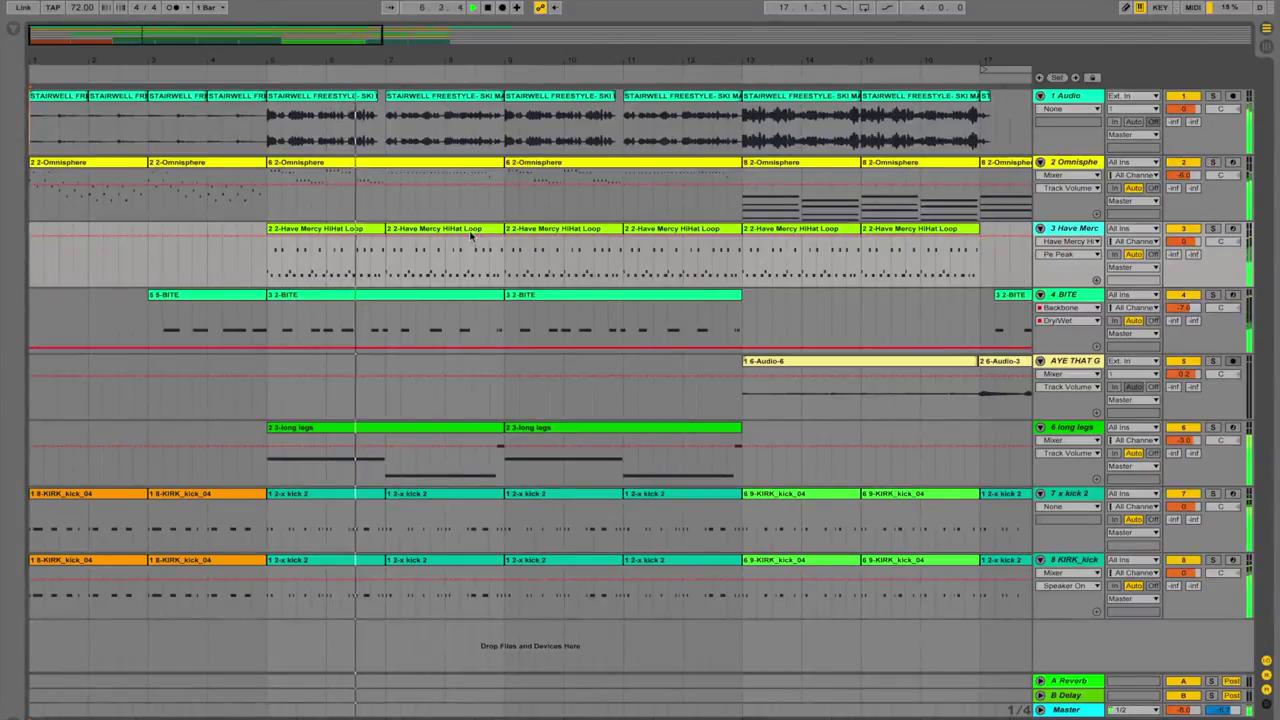
scroll(470, 235, right, 2)
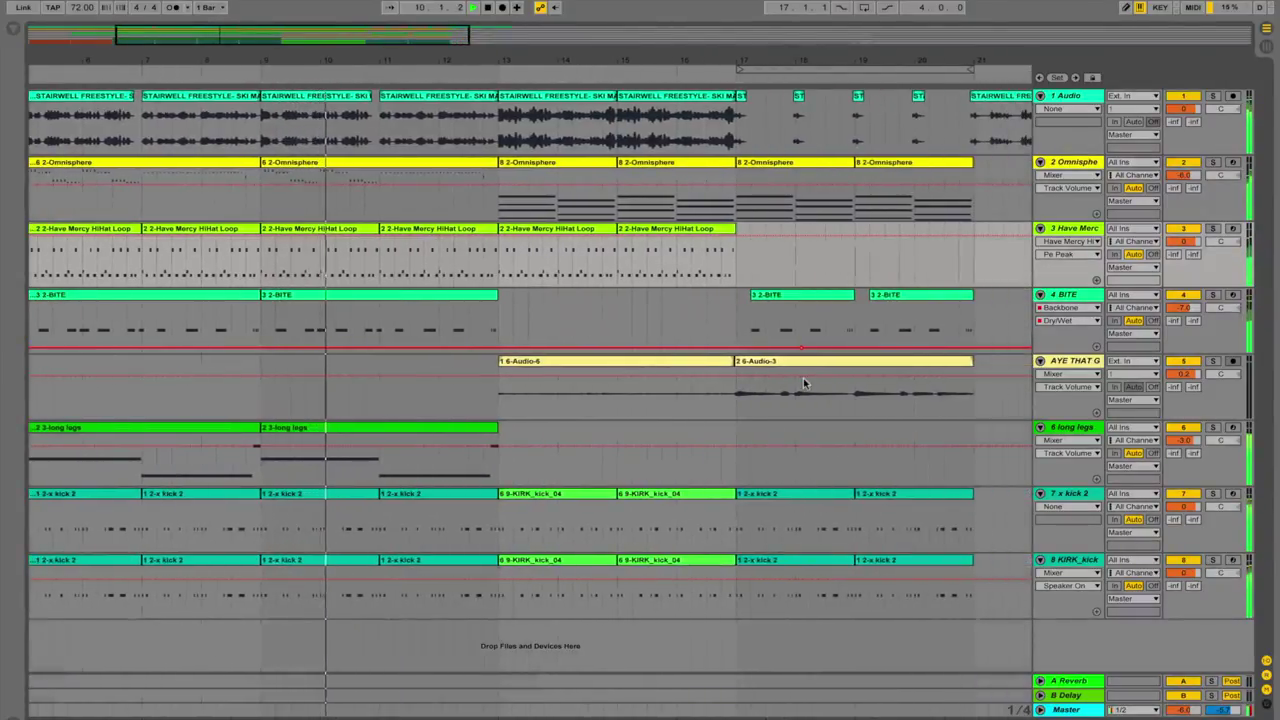
click(392, 9)
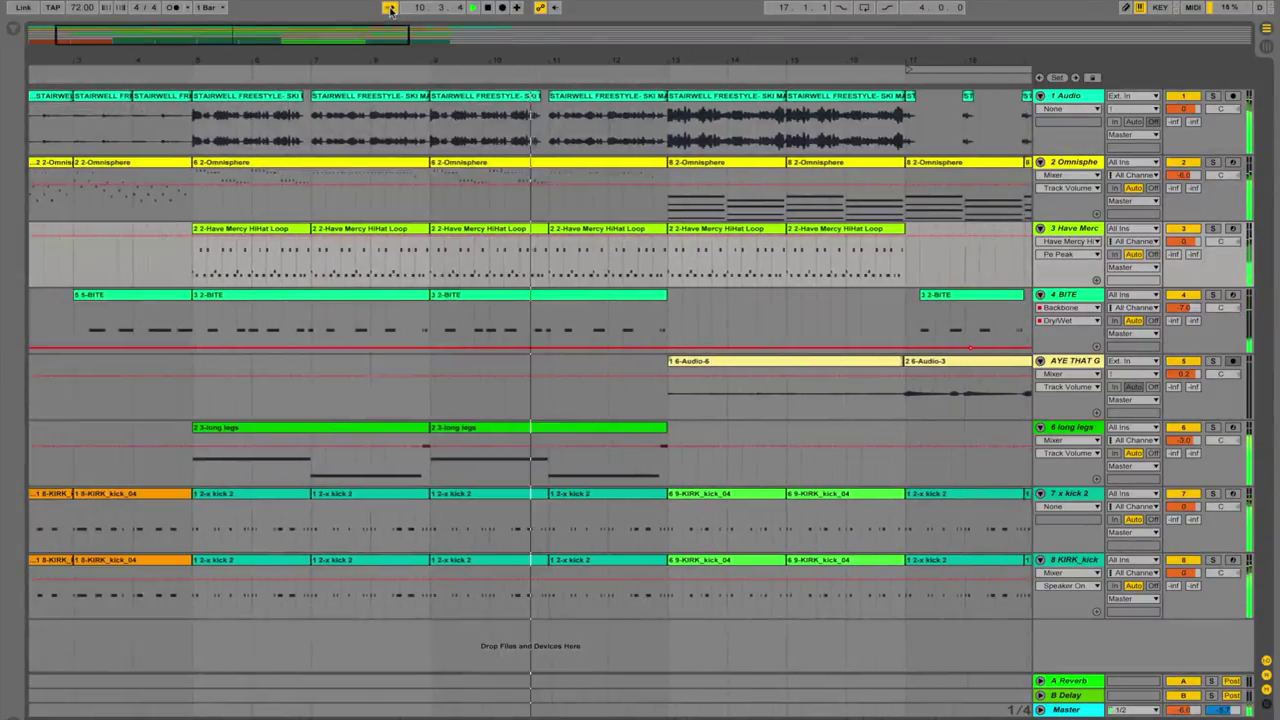